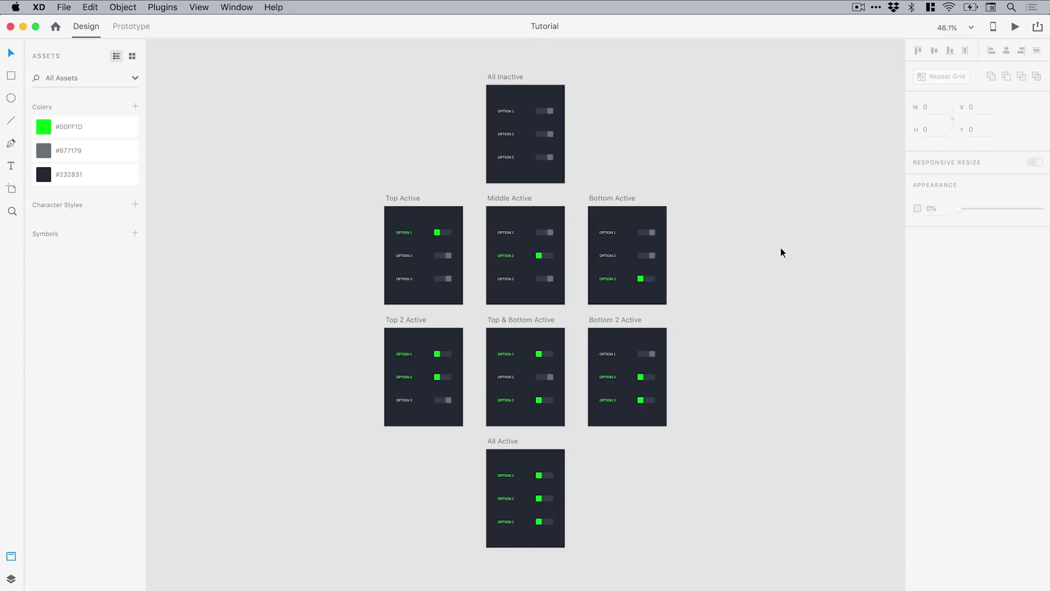
Zoom to 100% and pan through the switch-state artboards down to All Active
key(z)
click(537, 131)
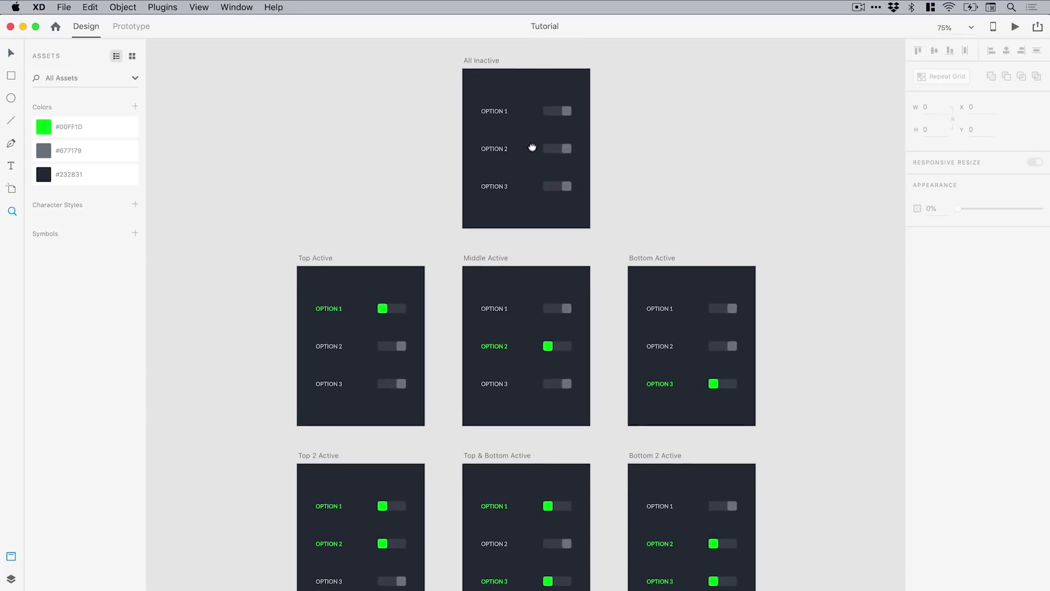
drag(532, 148, 532, 171)
key(v)
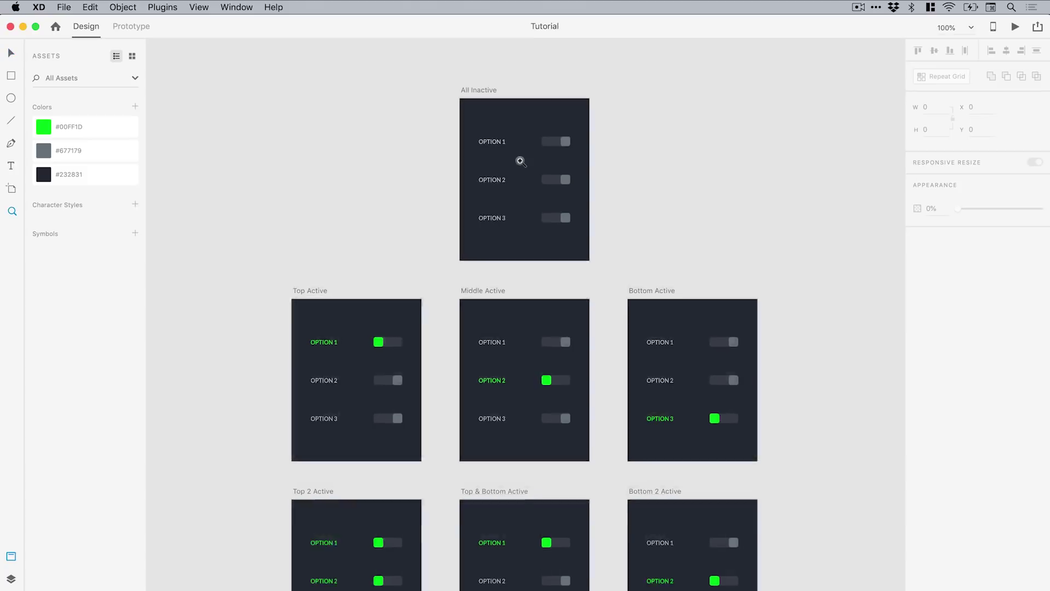
scroll(521, 164, up, 2)
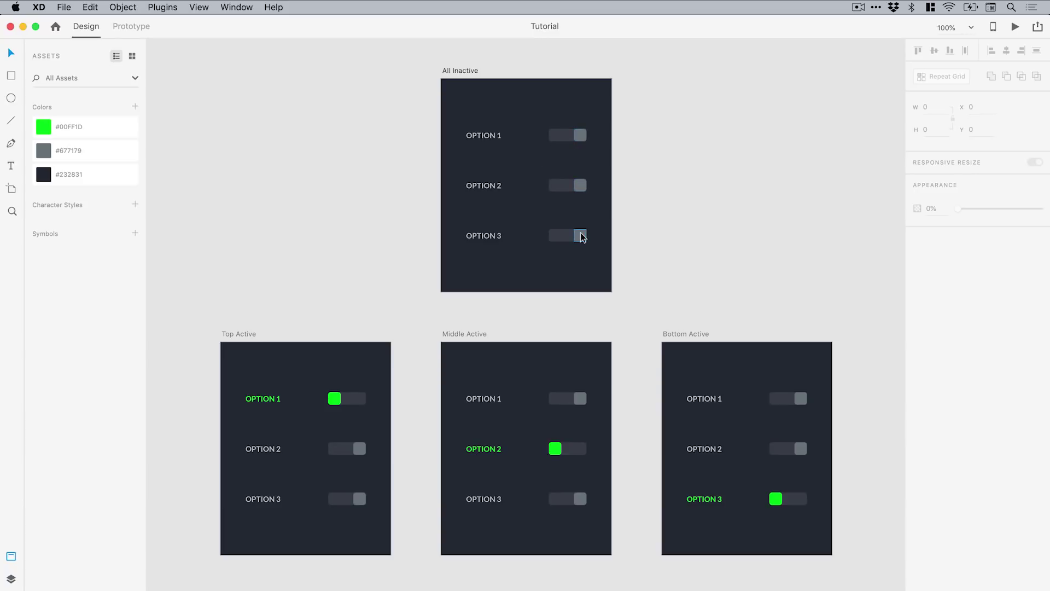
drag(572, 307, 565, 133)
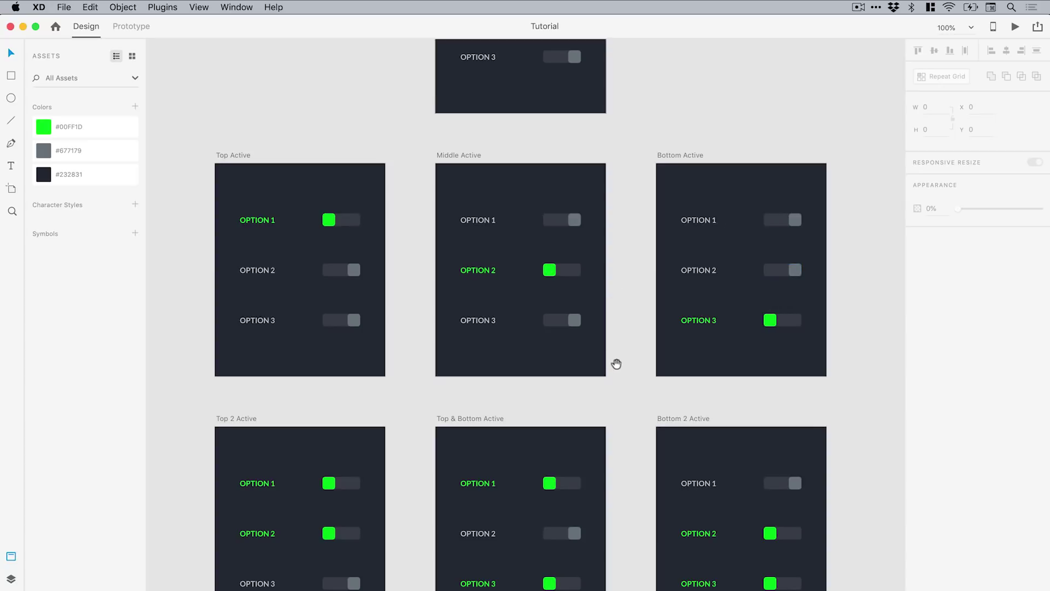
scroll(616, 363, down, 3)
drag(630, 336, 623, 175)
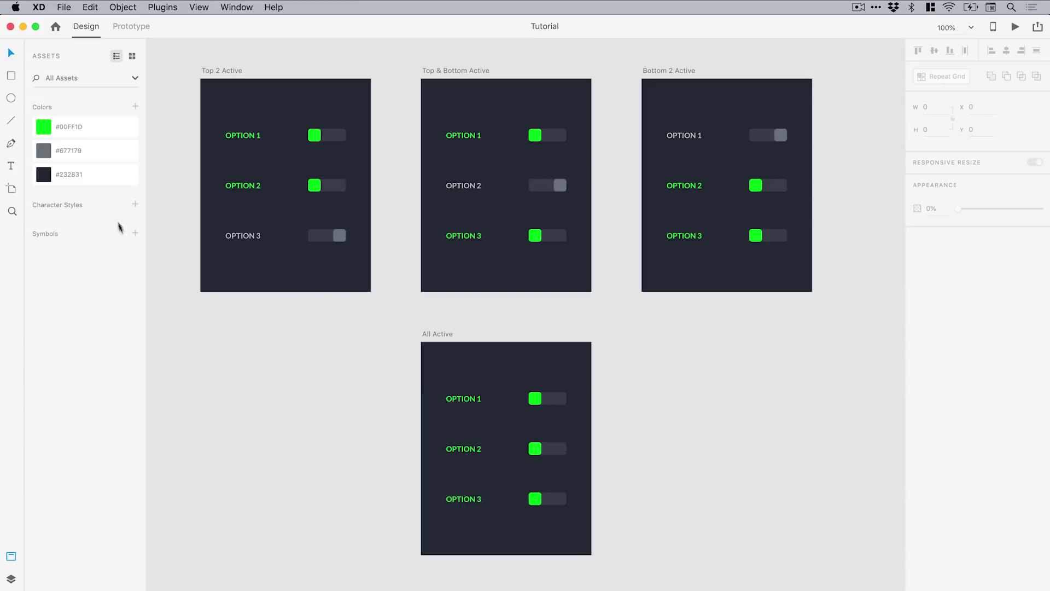
Edit the green colour asset, shifting its hue from #00FF1D to #45FF00
right_click(75, 124)
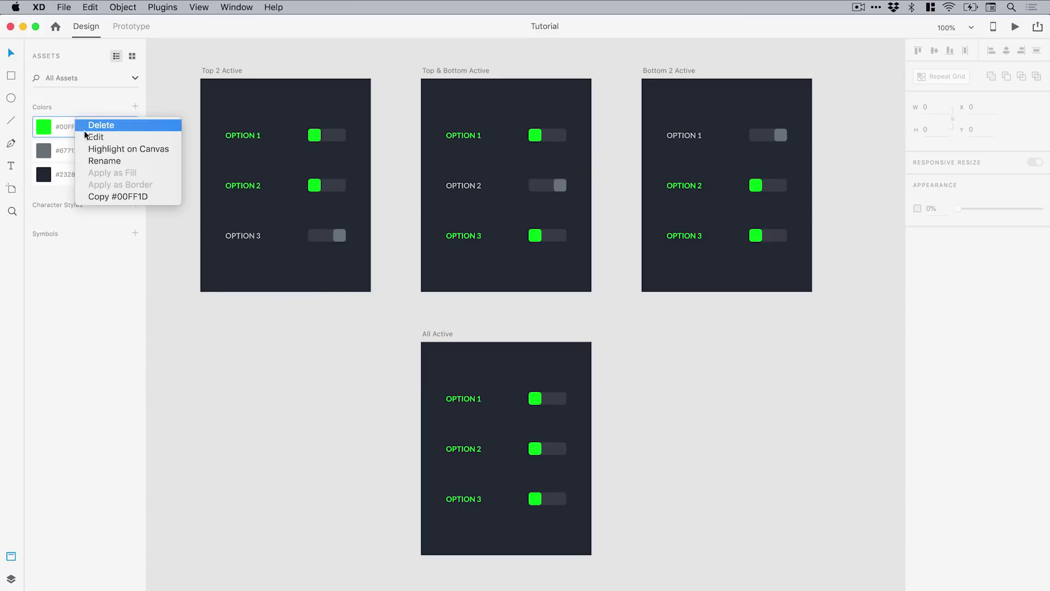
click(88, 138)
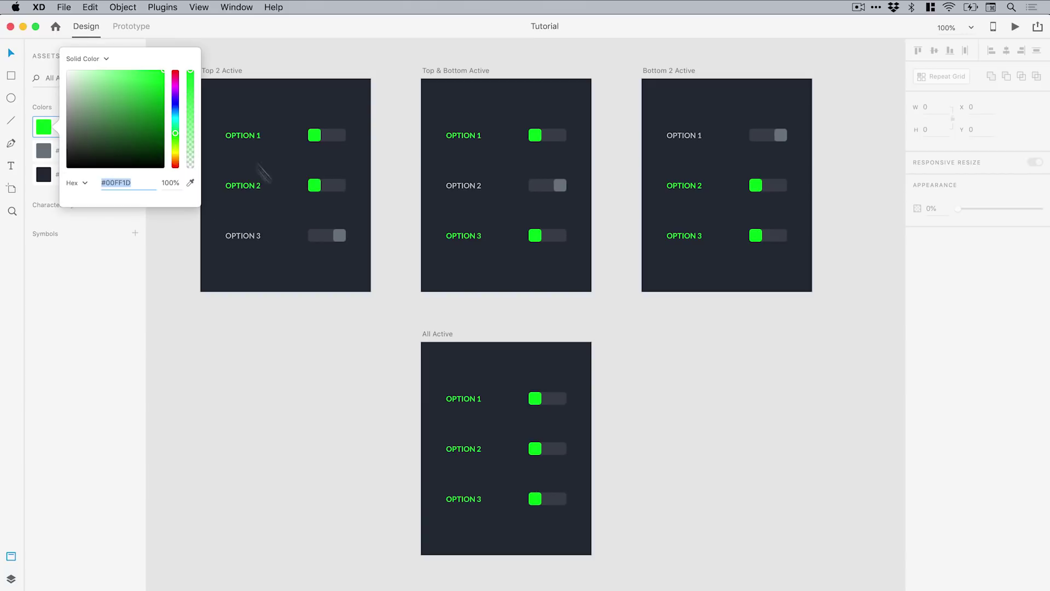
mouse_move(176, 122)
mouse_down()
mouse_move(175, 79)
mouse_move(174, 152)
mouse_move(175, 139)
mouse_up()
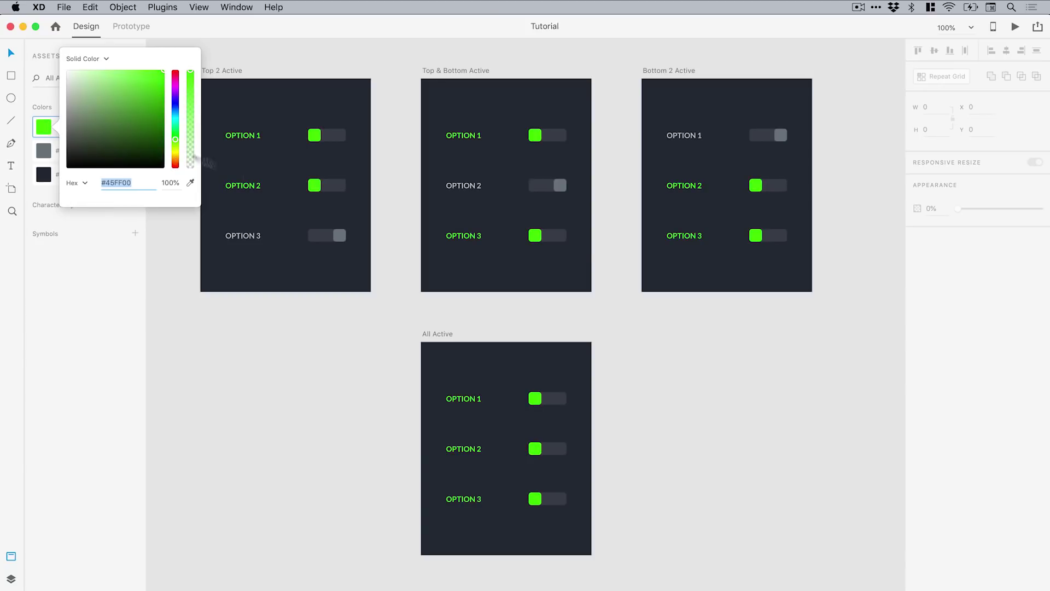
click(677, 346)
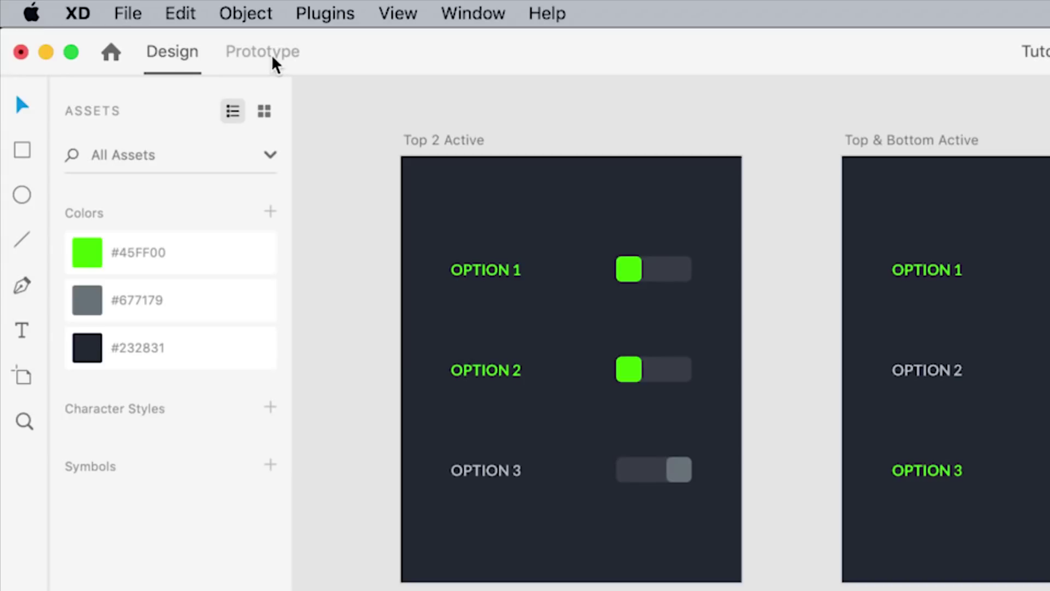
Enter Prototype mode and pan the canvas back to the All Inactive artboard's toggles
click(271, 55)
scroll(950, 389, up, 2)
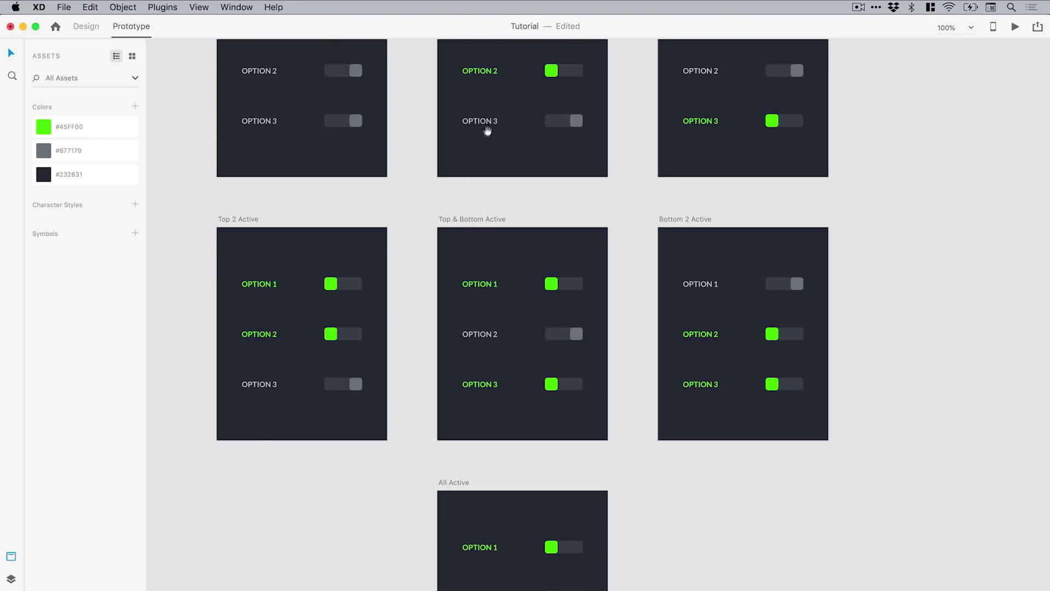
drag(488, 131, 495, 371)
drag(575, 208, 573, 332)
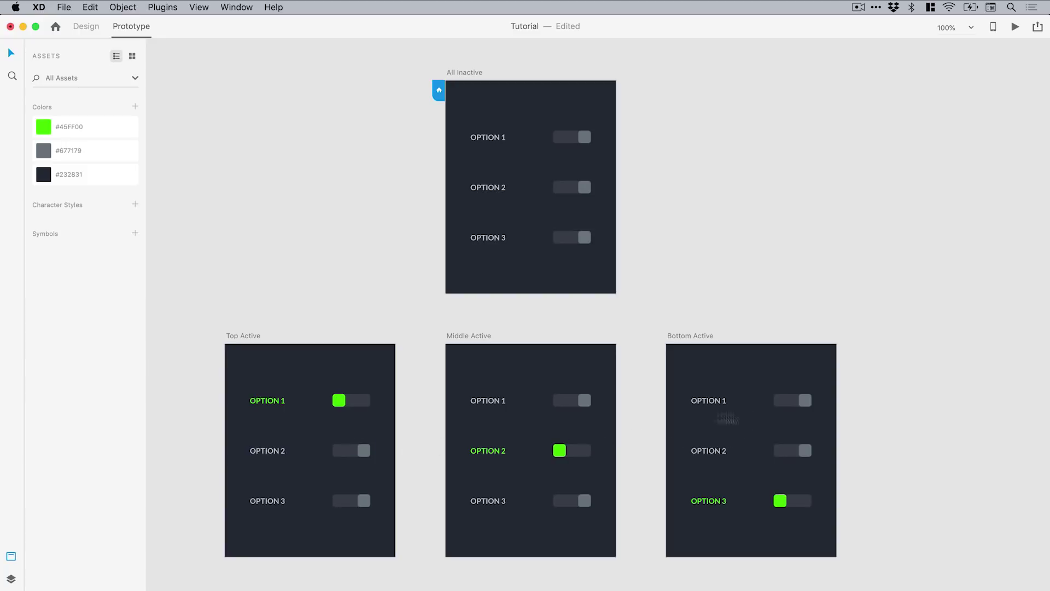
scroll(504, 438, down, 10)
scroll(564, 355, down, 10)
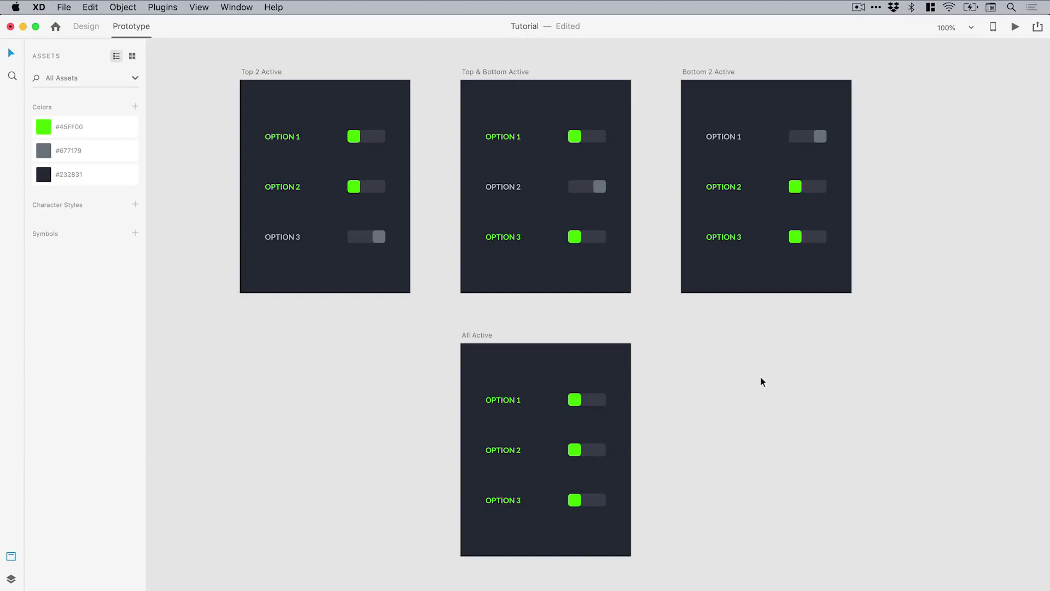
scroll(644, 197, up, 10)
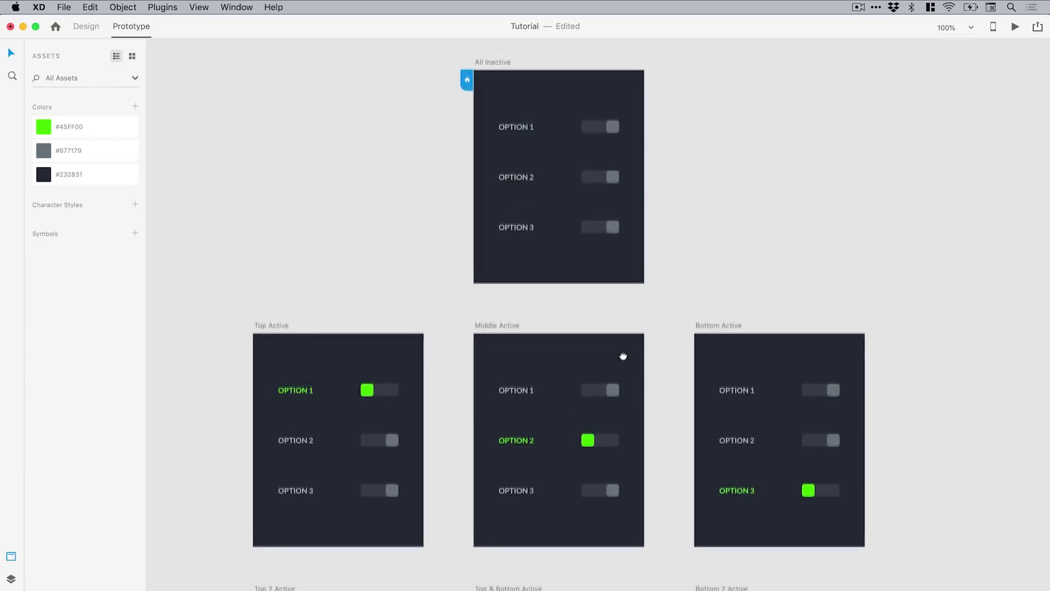
drag(623, 356, 618, 291)
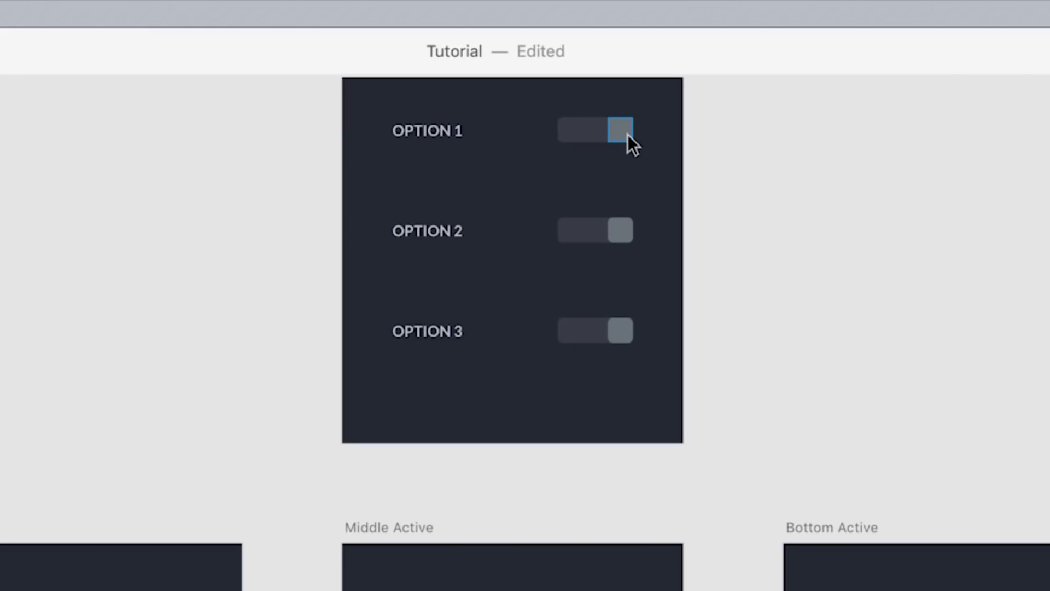
Wire All Inactive's Option 1 toggle to Top Active: Tap, Auto-Animate, Snap easing, 0.3 s
click(628, 134)
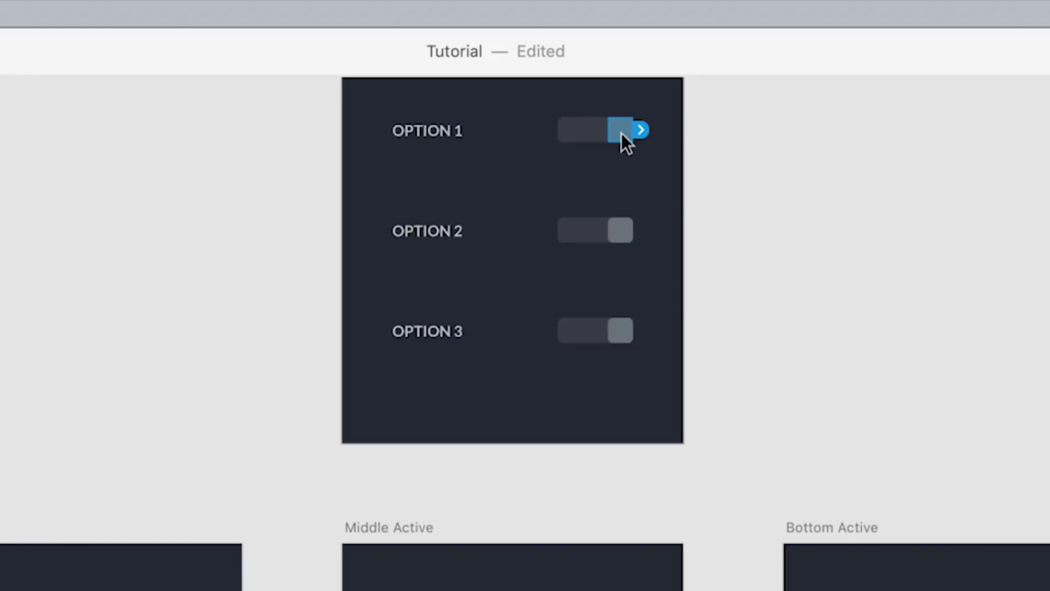
mouse_move(621, 134)
mouse_down()
mouse_move(571, 134)
mouse_move(620, 138)
mouse_up()
drag(641, 129, 26, 575)
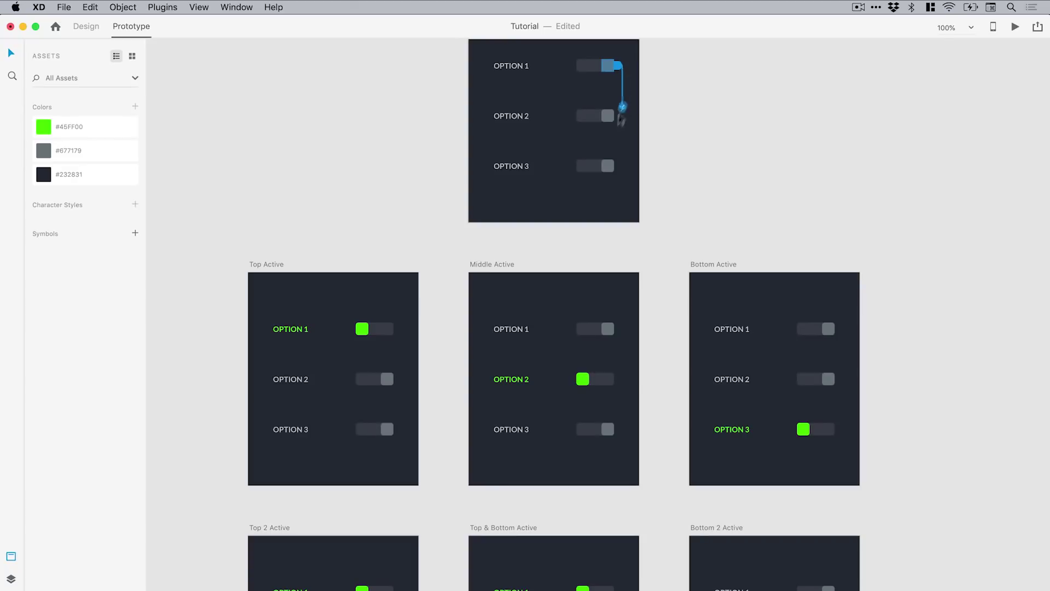
drag(311, 289, 316, 292)
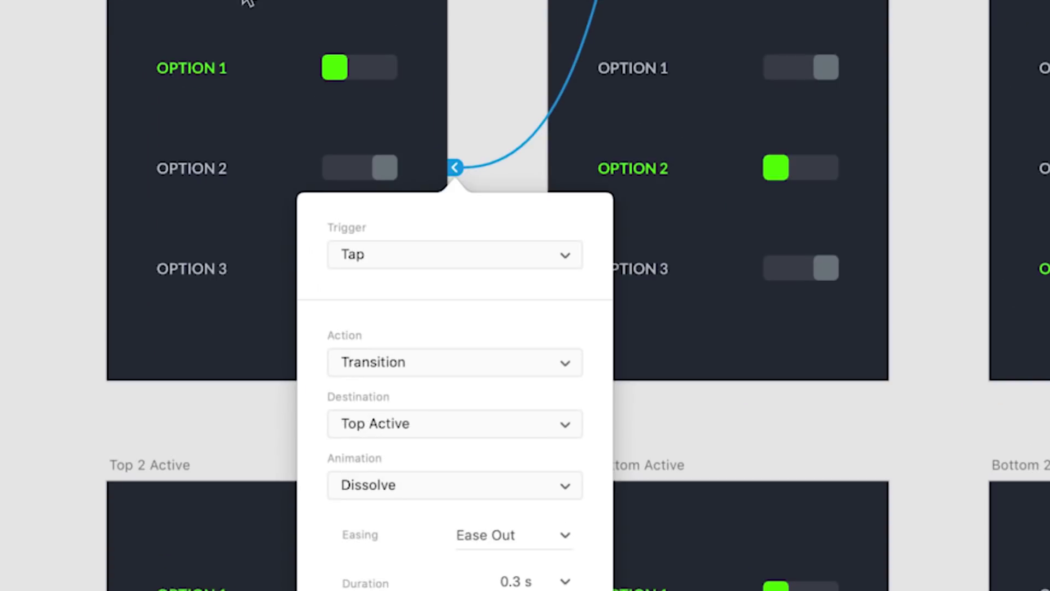
click(452, 365)
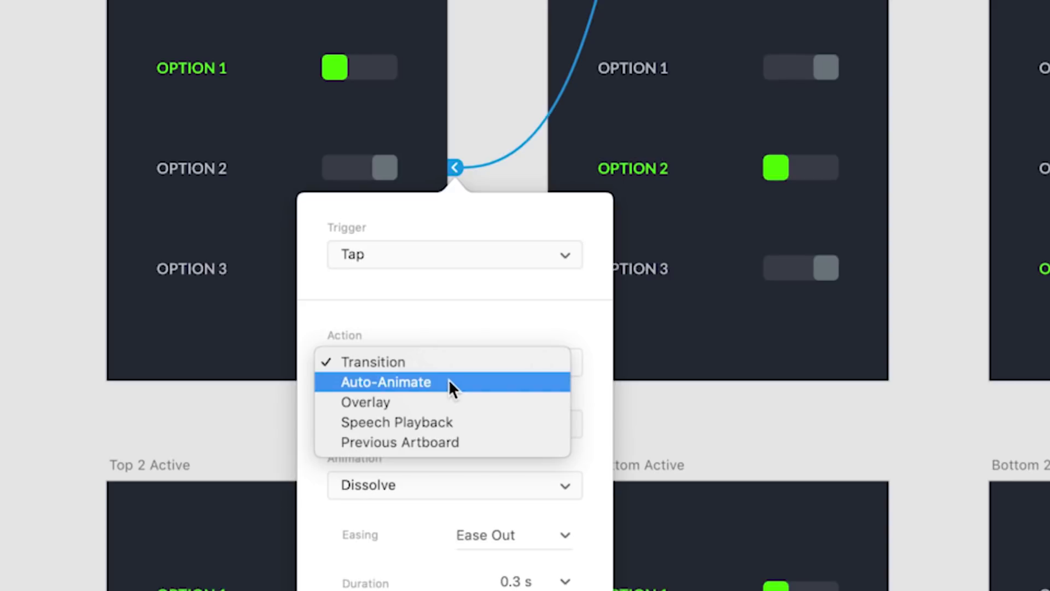
click(450, 380)
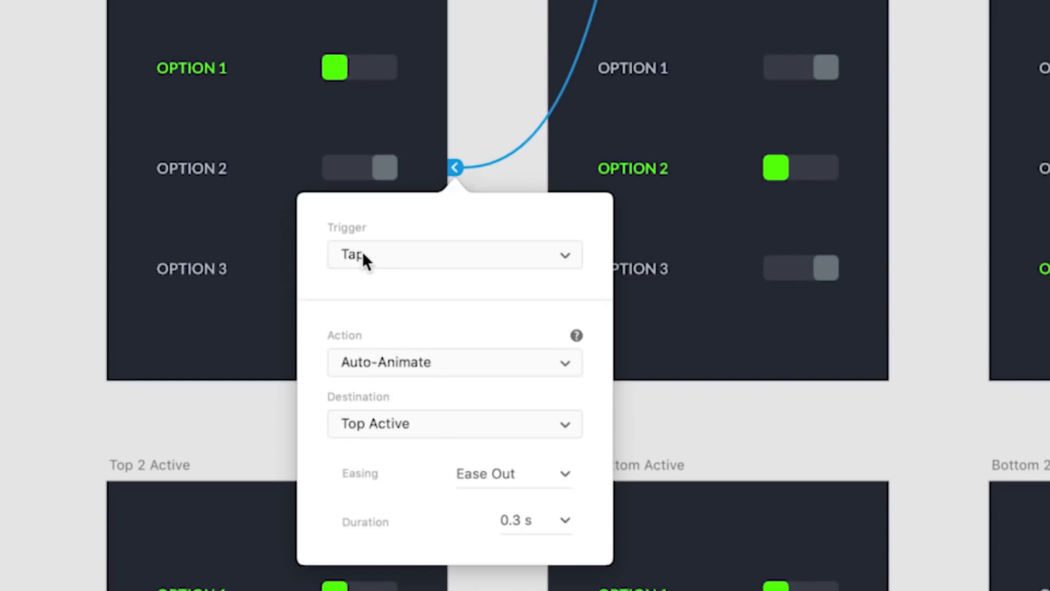
click(567, 475)
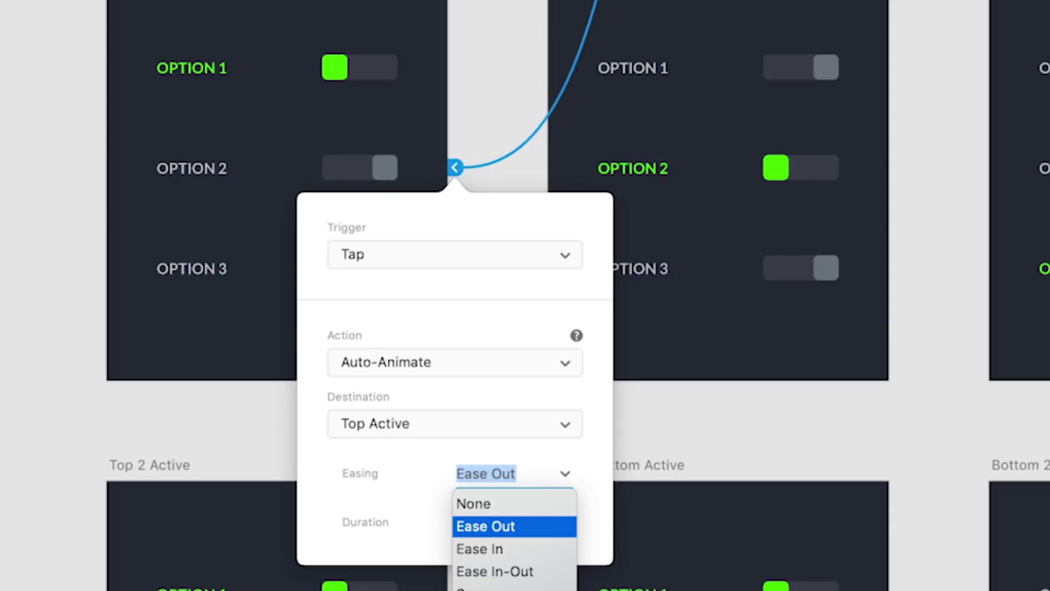
click(501, 589)
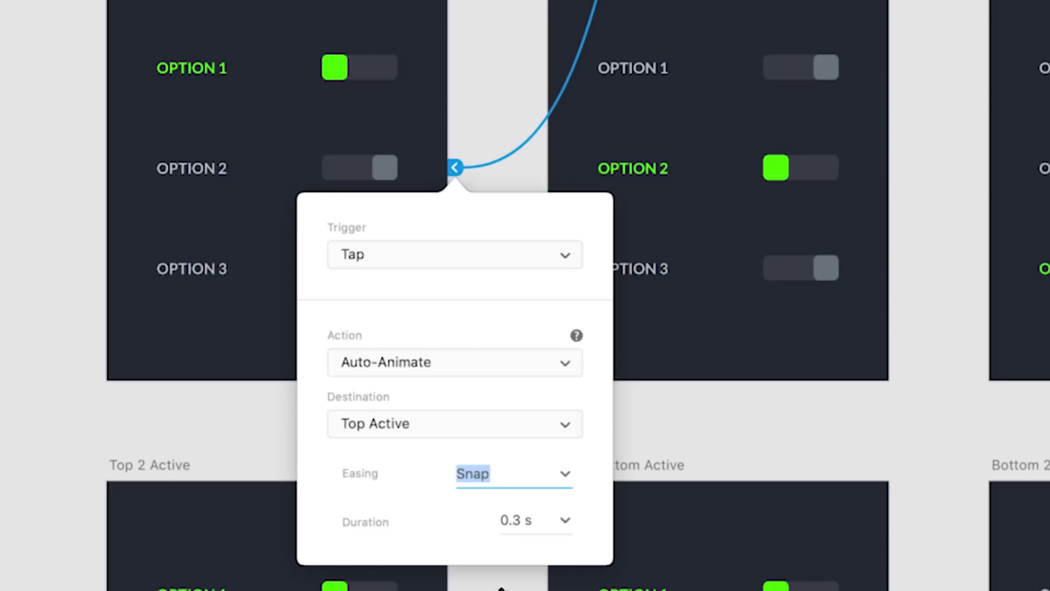
click(564, 519)
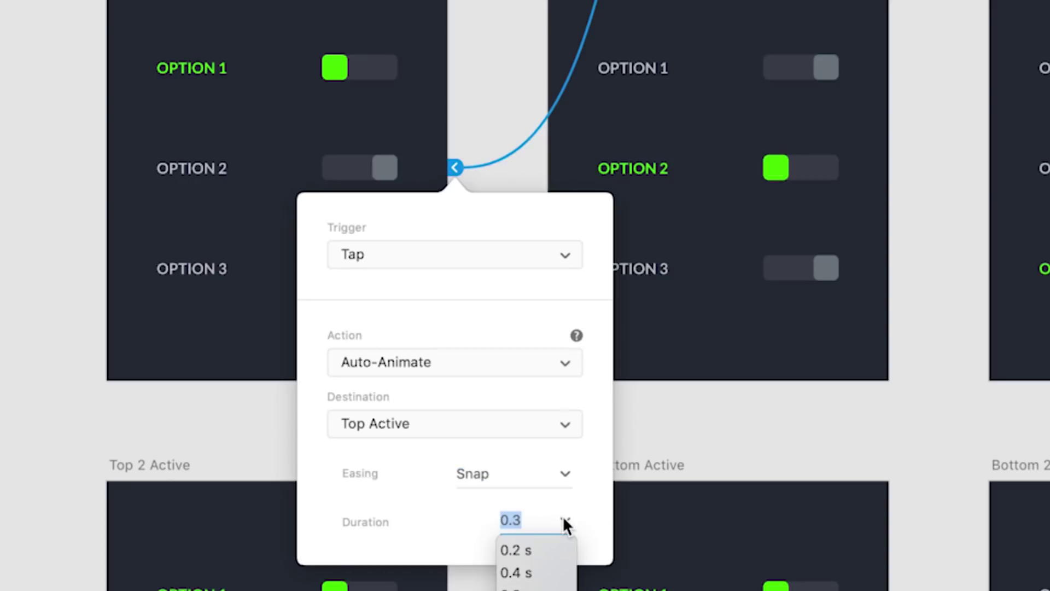
click(564, 521)
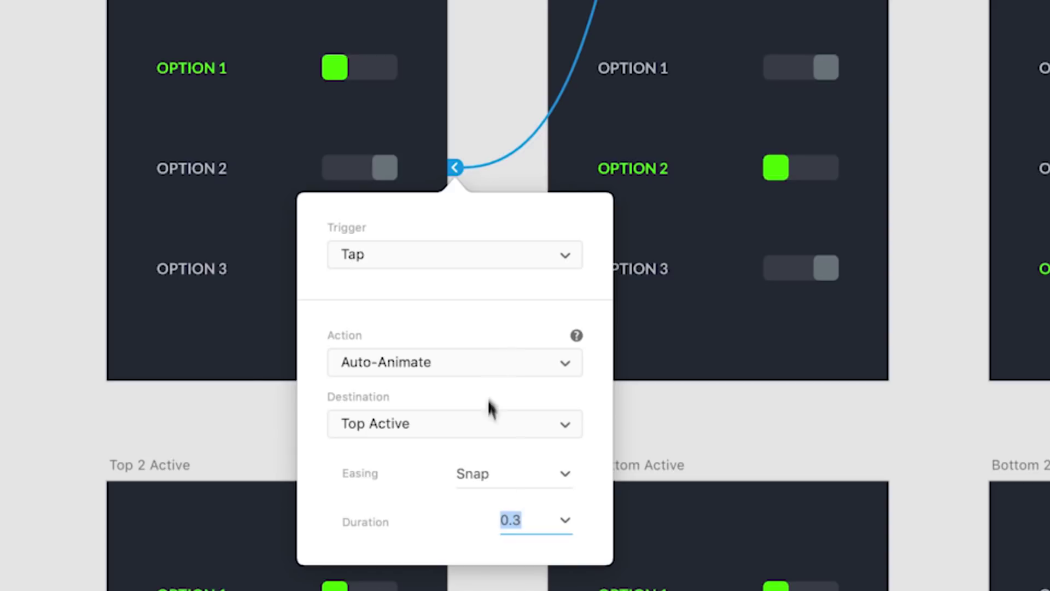
click(485, 48)
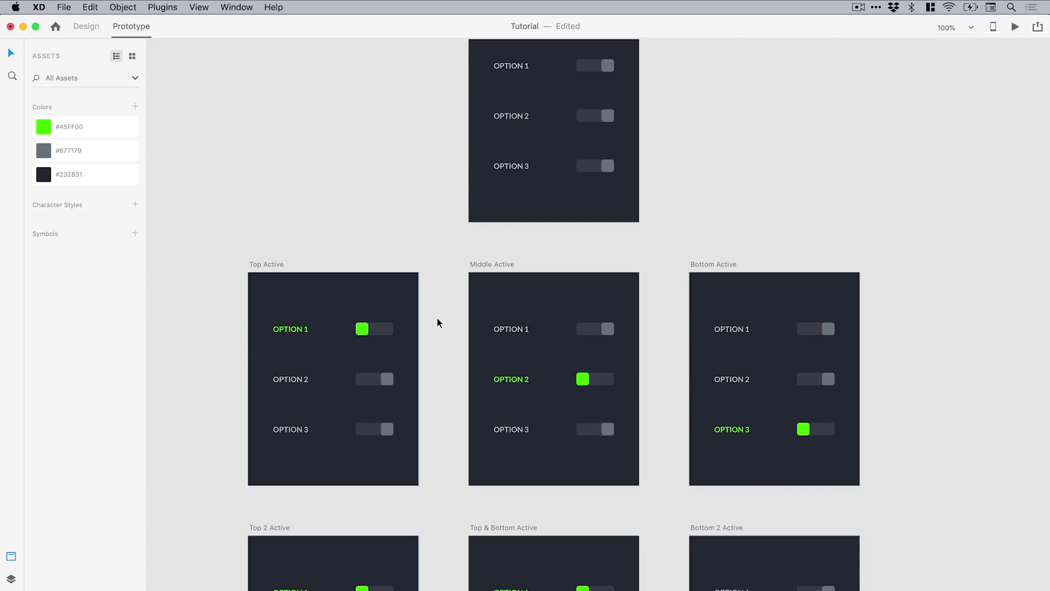
click(1015, 27)
drag(347, 196, 924, 70)
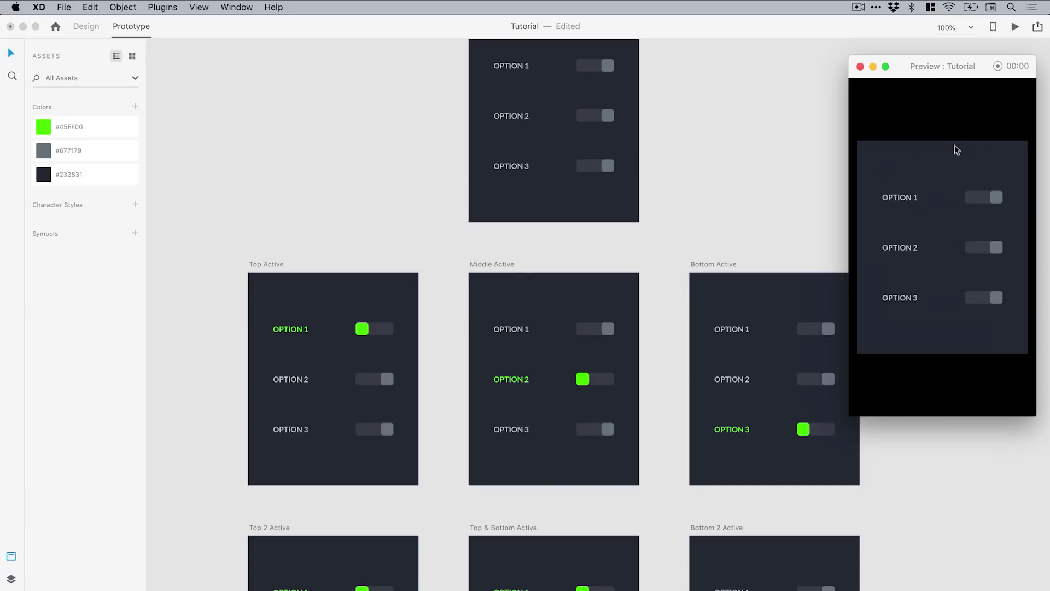
click(997, 200)
click(860, 67)
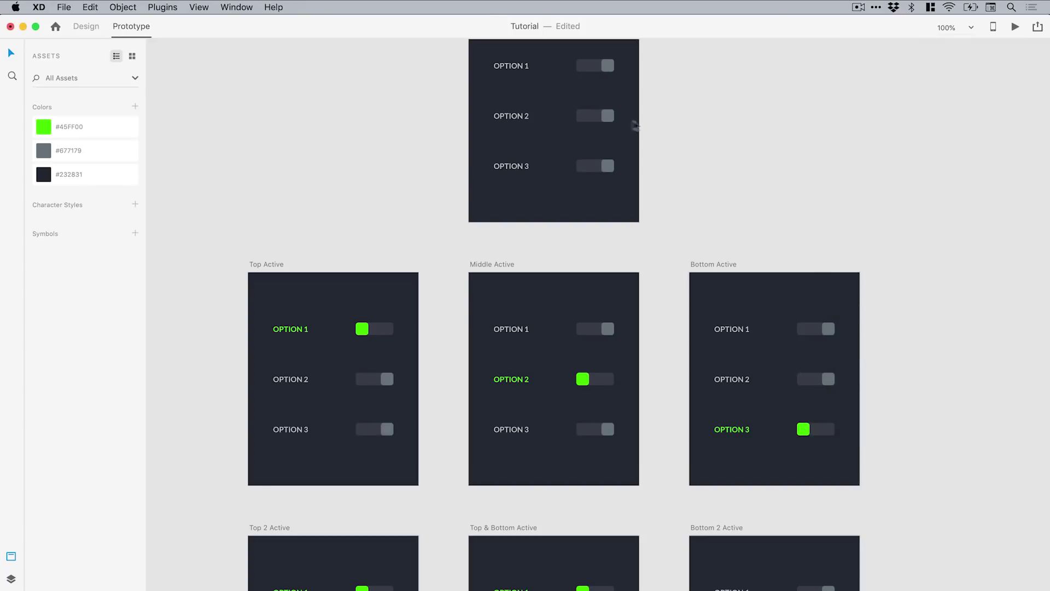
Link All Inactive's second and third toggles to Middle Active and Bottom Active
click(611, 117)
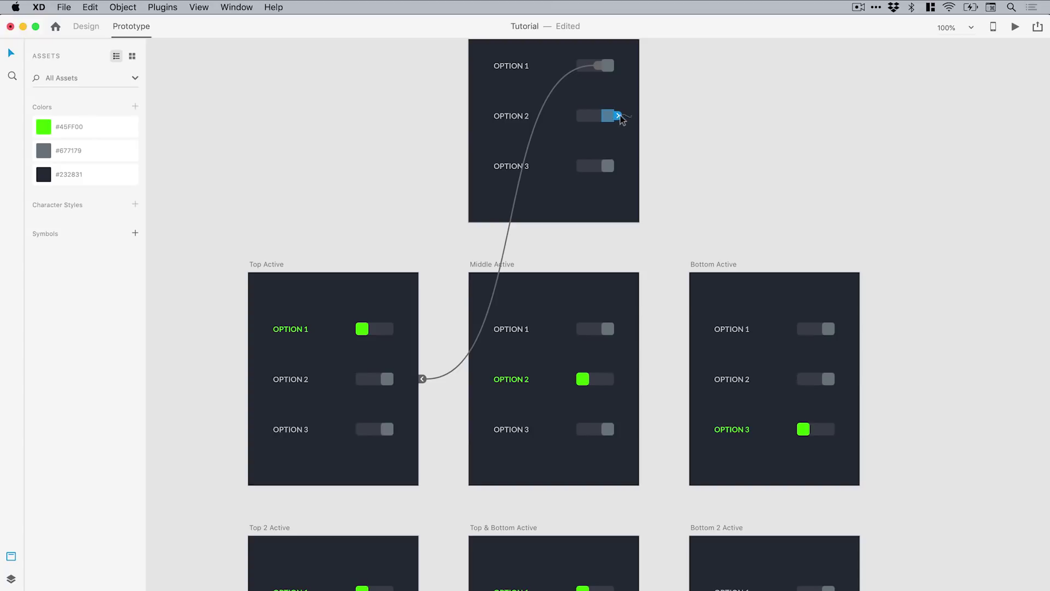
drag(619, 117, 551, 309)
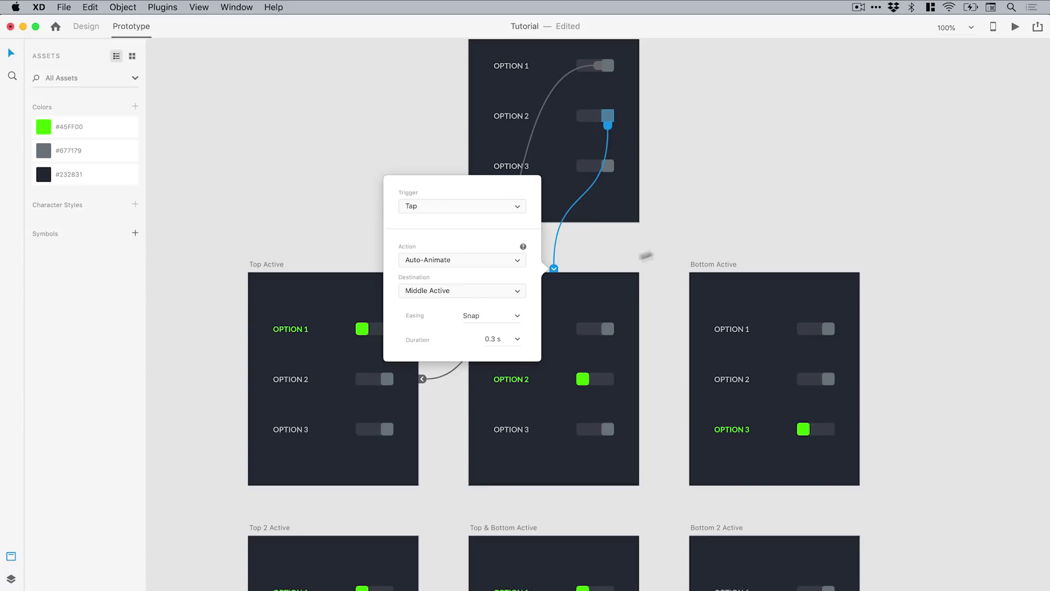
click(642, 196)
click(613, 168)
drag(617, 166, 763, 298)
click(724, 210)
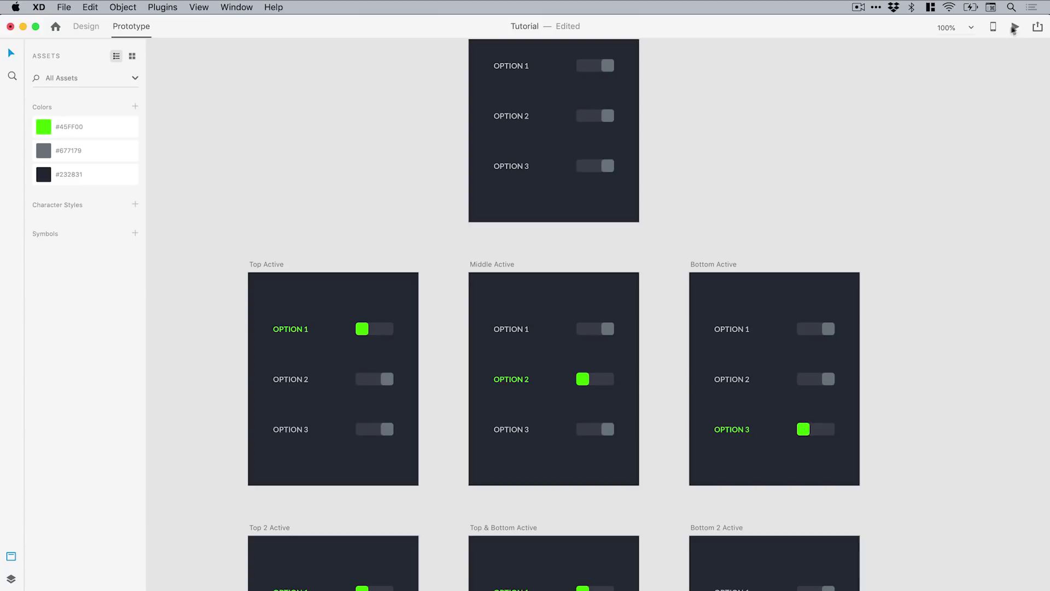
Preview the prototype, test the Option 2 and Option 3 toggles, then close the preview
click(1015, 28)
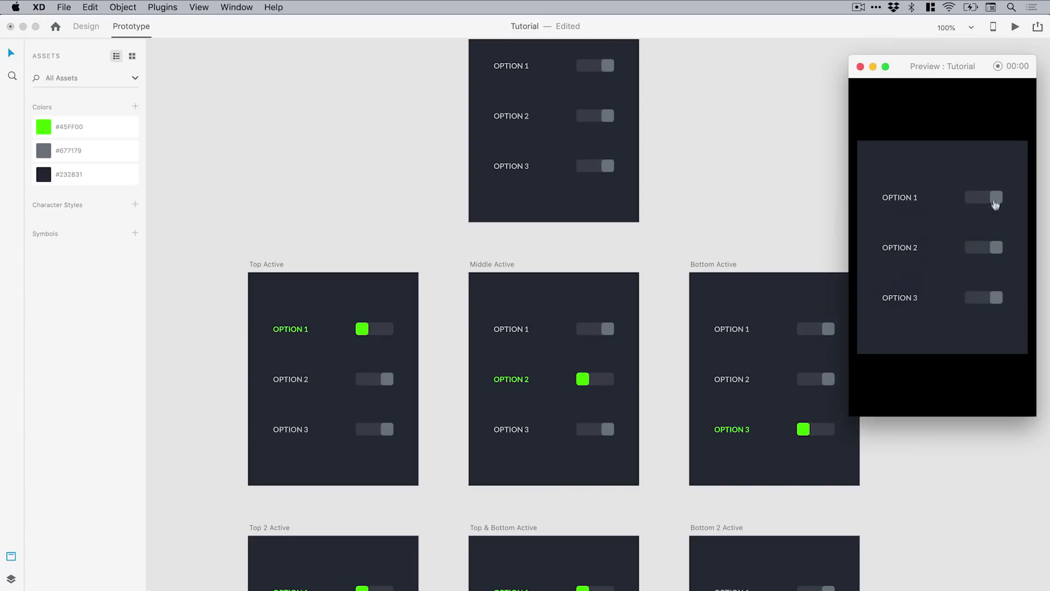
click(996, 253)
click(1015, 27)
click(998, 302)
click(860, 66)
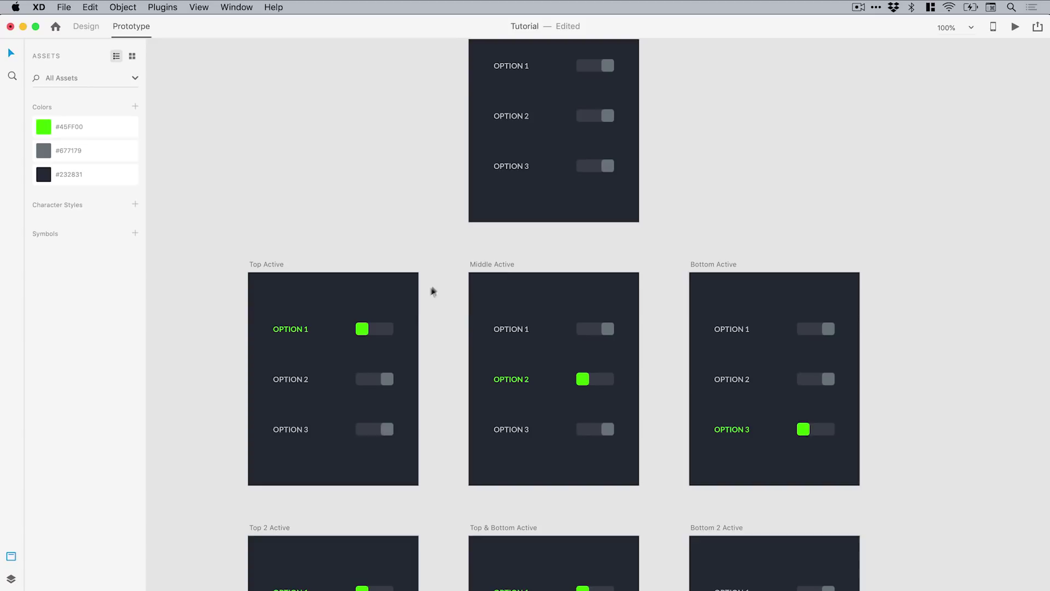
Link Top Active's second and third toggles to Middle Active and Bottom Active
click(389, 380)
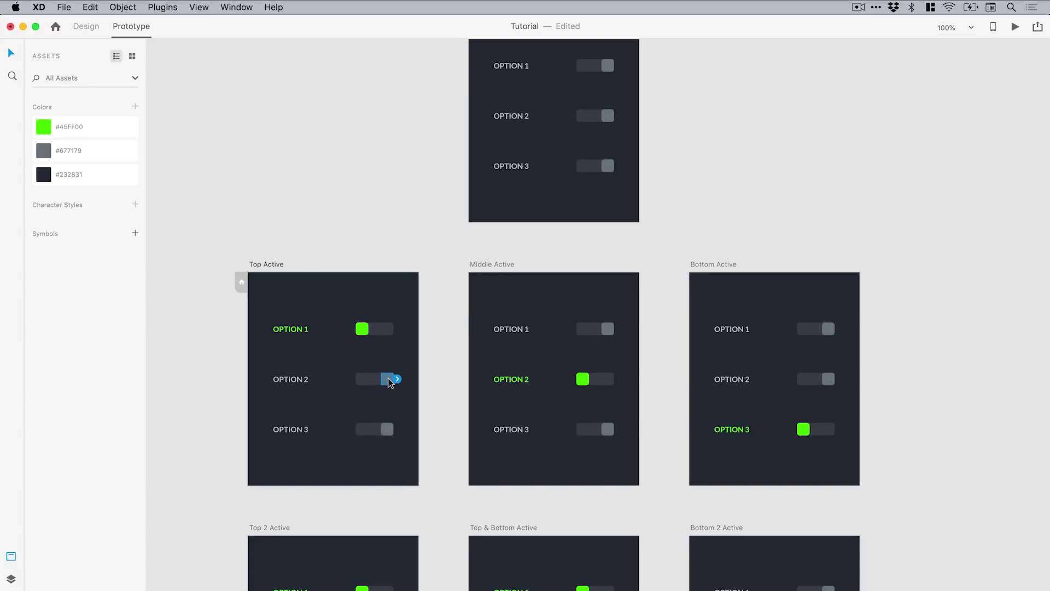
drag(397, 378, 562, 357)
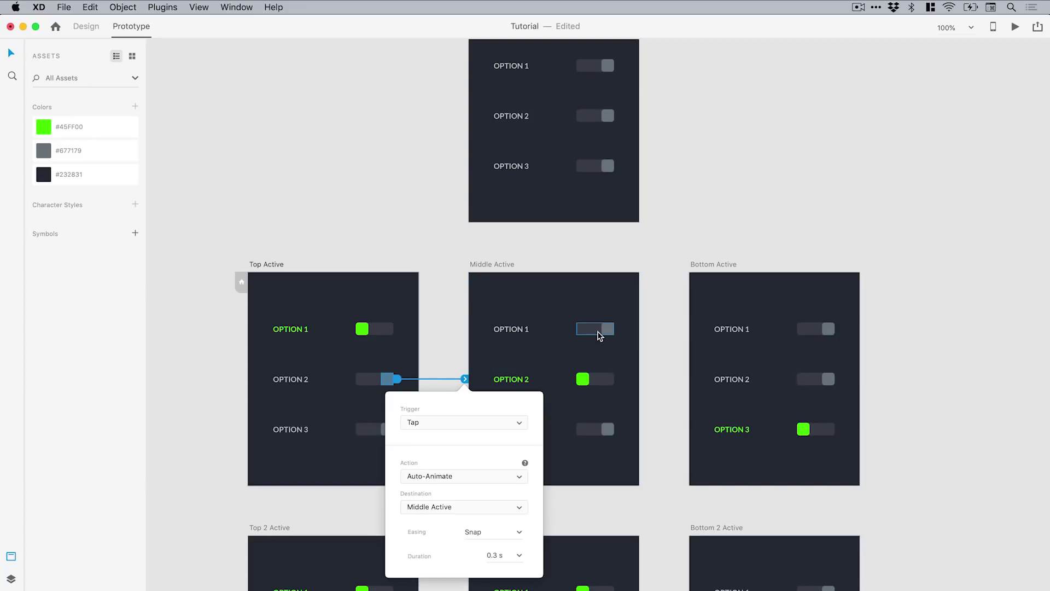
click(383, 432)
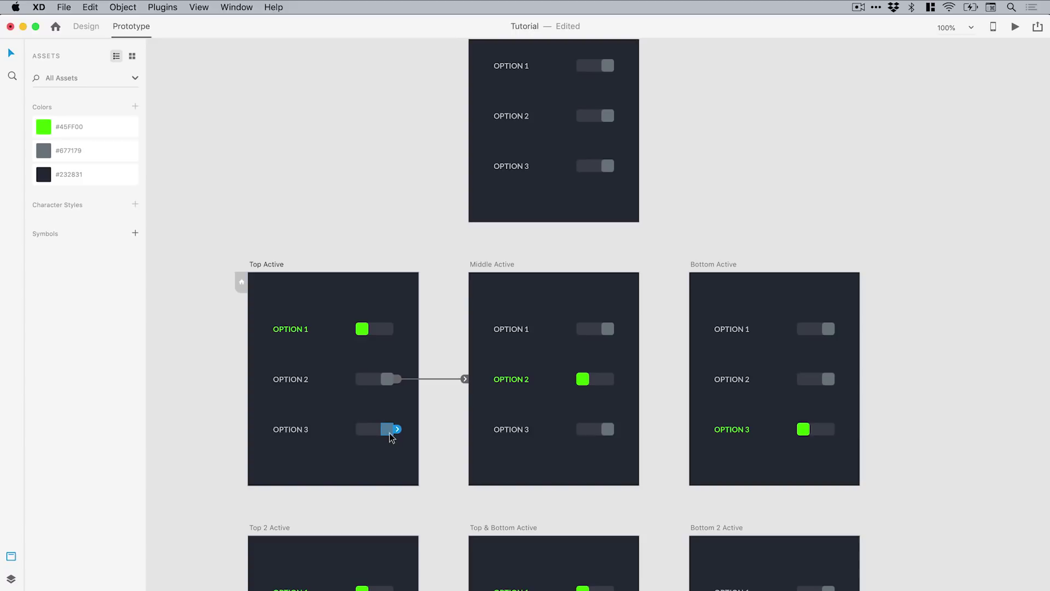
drag(397, 430, 784, 405)
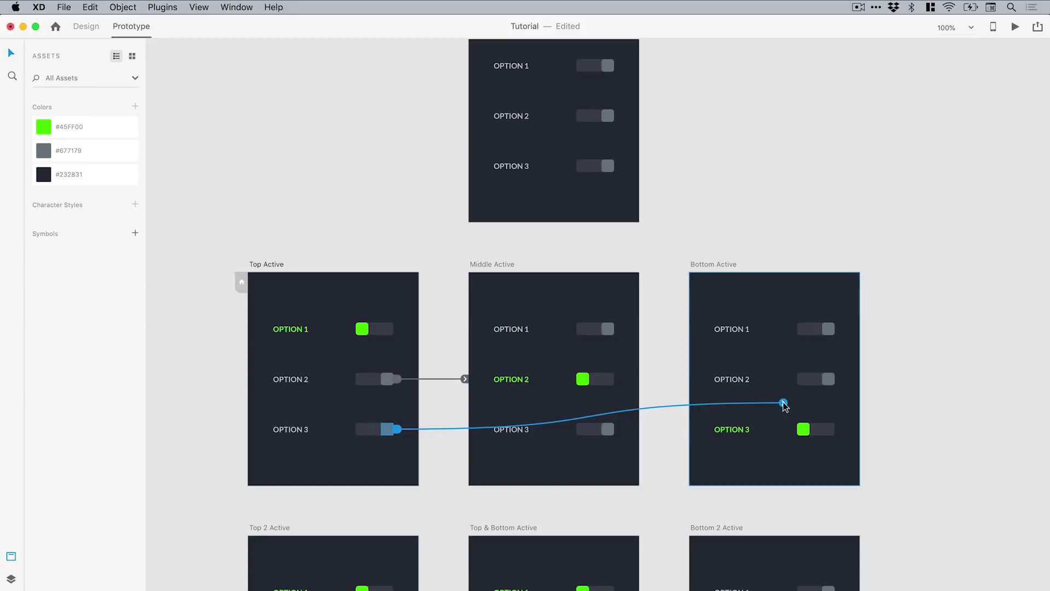
drag(784, 405, 784, 405)
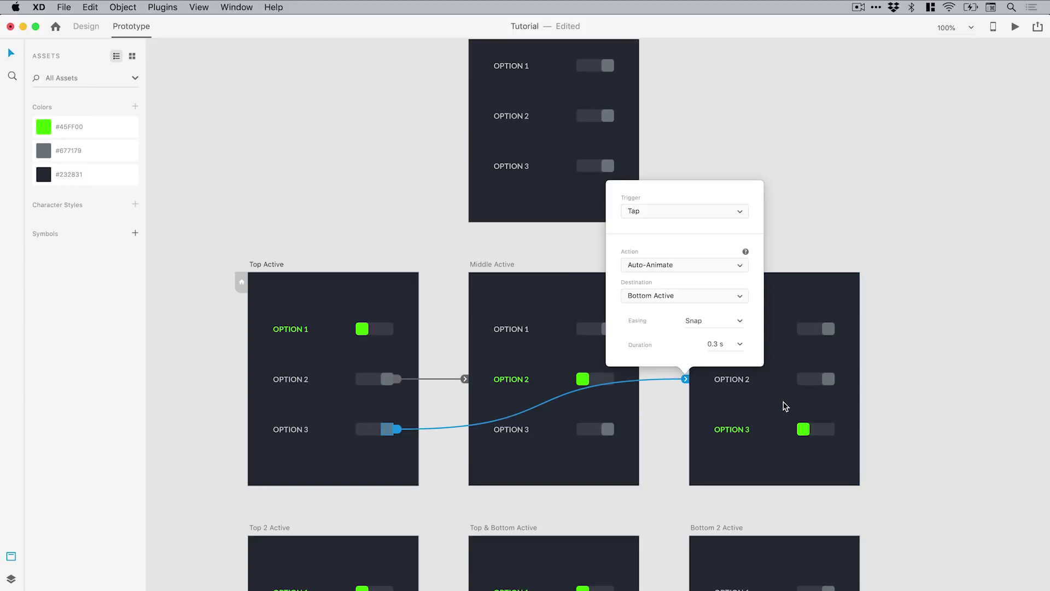
Link Middle Active's first and third toggles to Top Active and Bottom Active
click(604, 333)
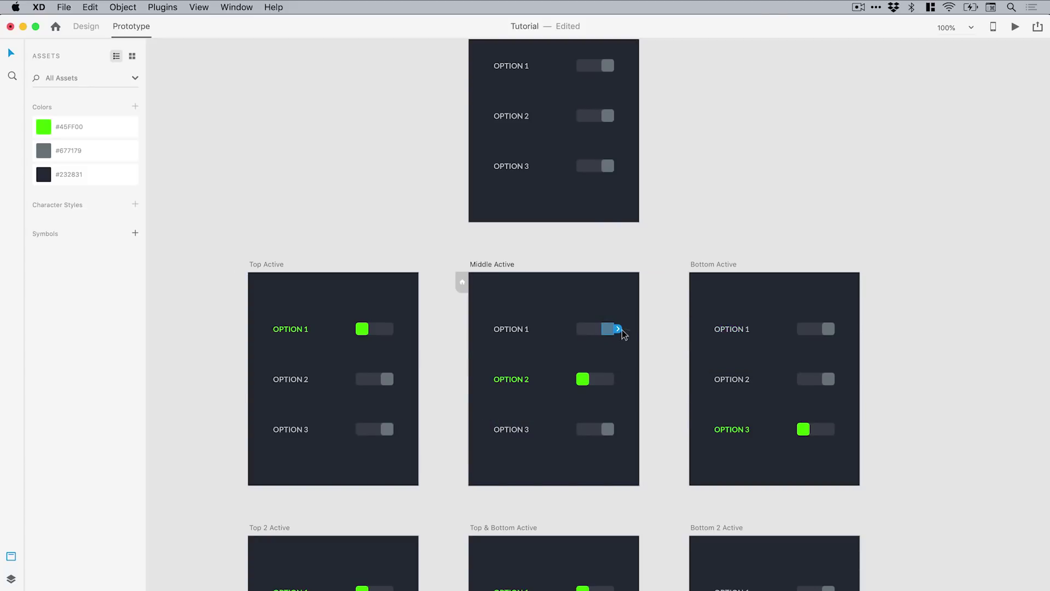
drag(620, 330, 347, 297)
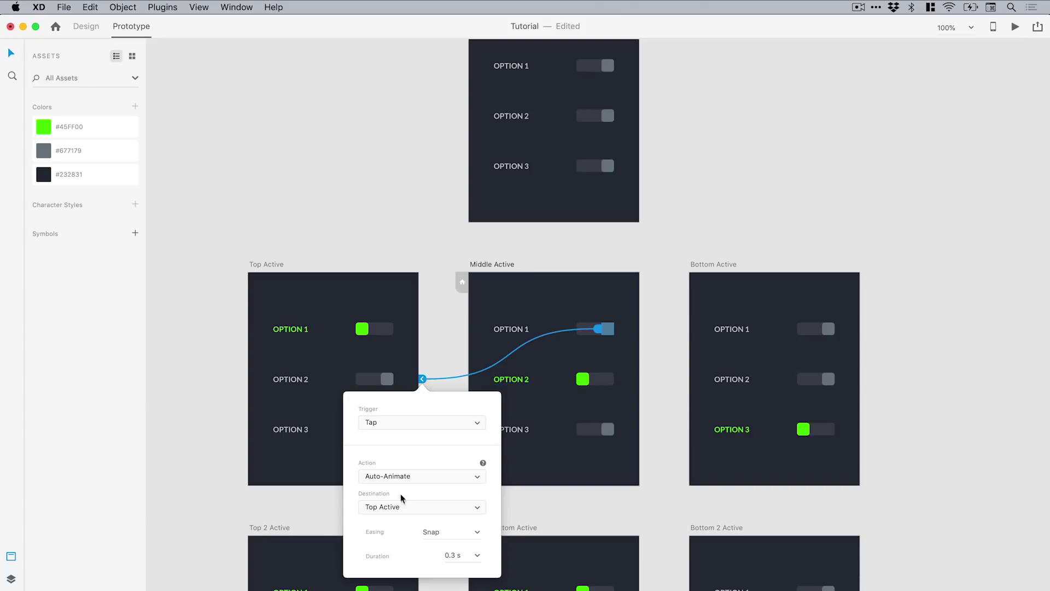
click(607, 429)
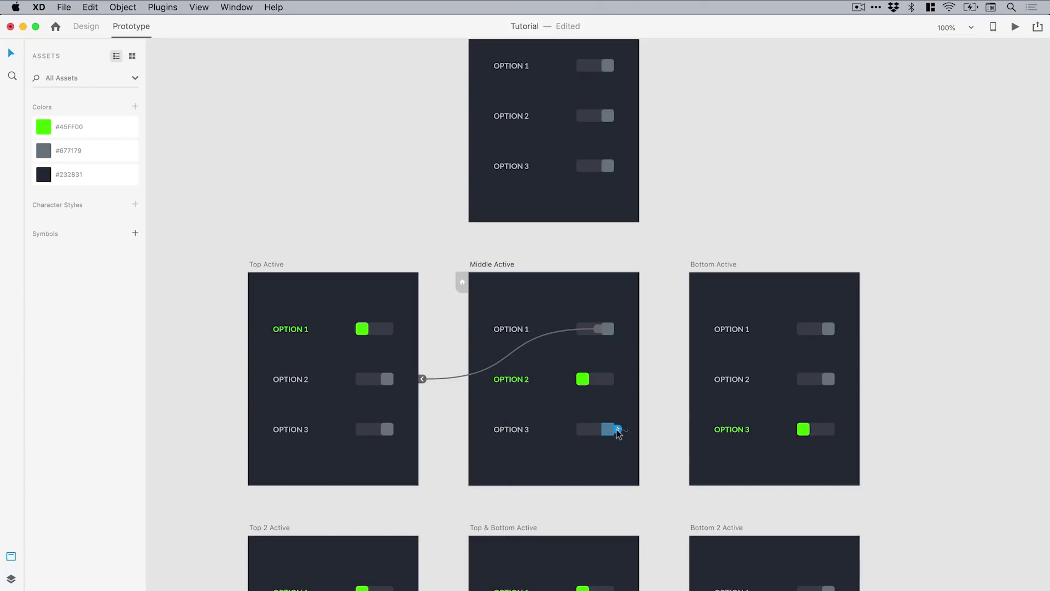
drag(619, 429, 723, 408)
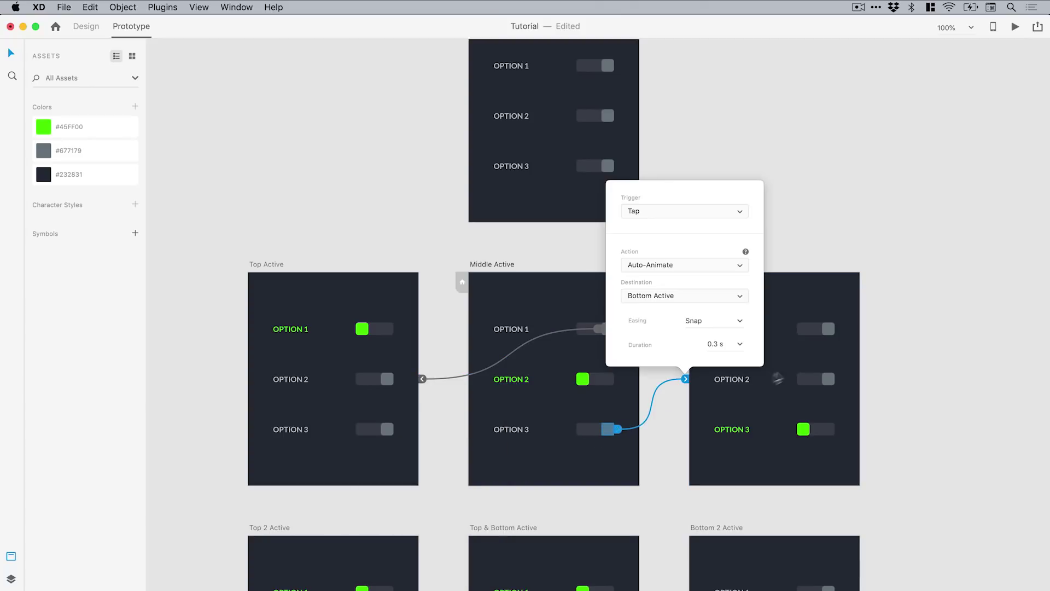
Link Bottom Active's first and second toggles to Top Active and Middle Active
click(829, 330)
drag(839, 329, 350, 306)
click(835, 378)
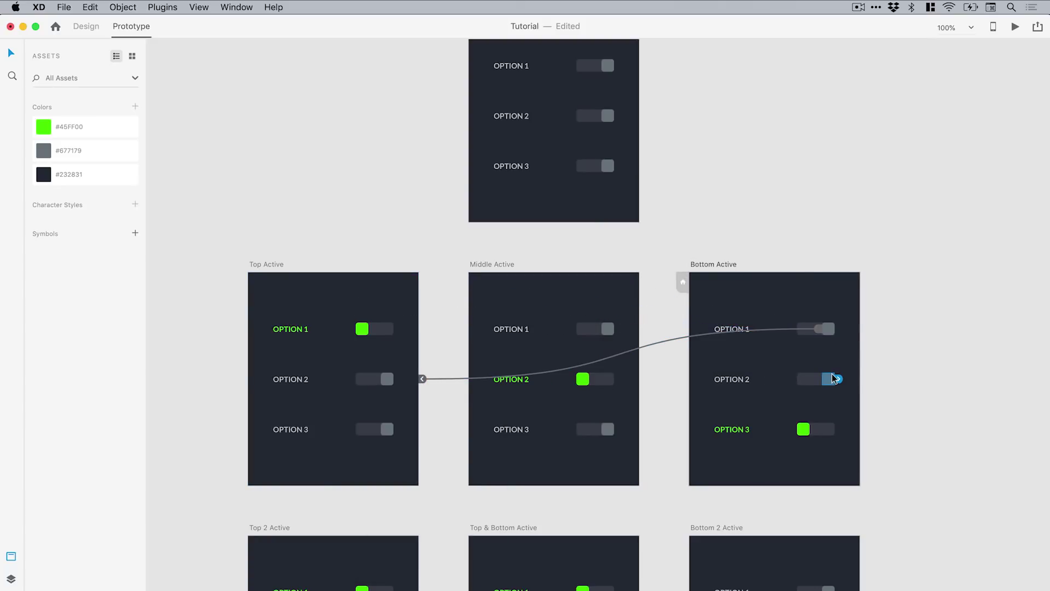
drag(840, 380, 554, 302)
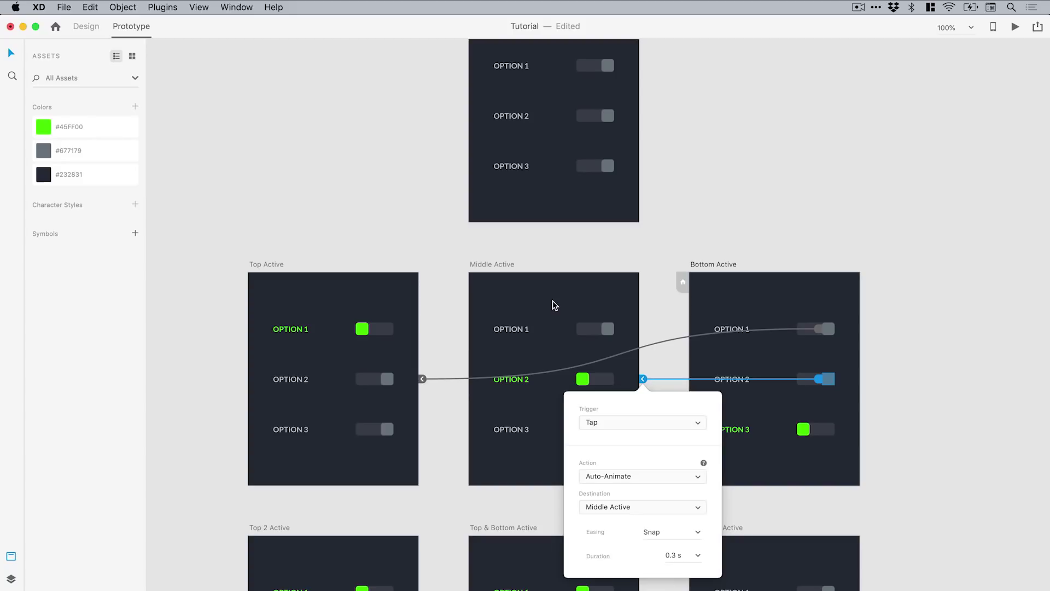
Link the lit toggles on Middle, Top and Bottom Active back to All Inactive
click(693, 220)
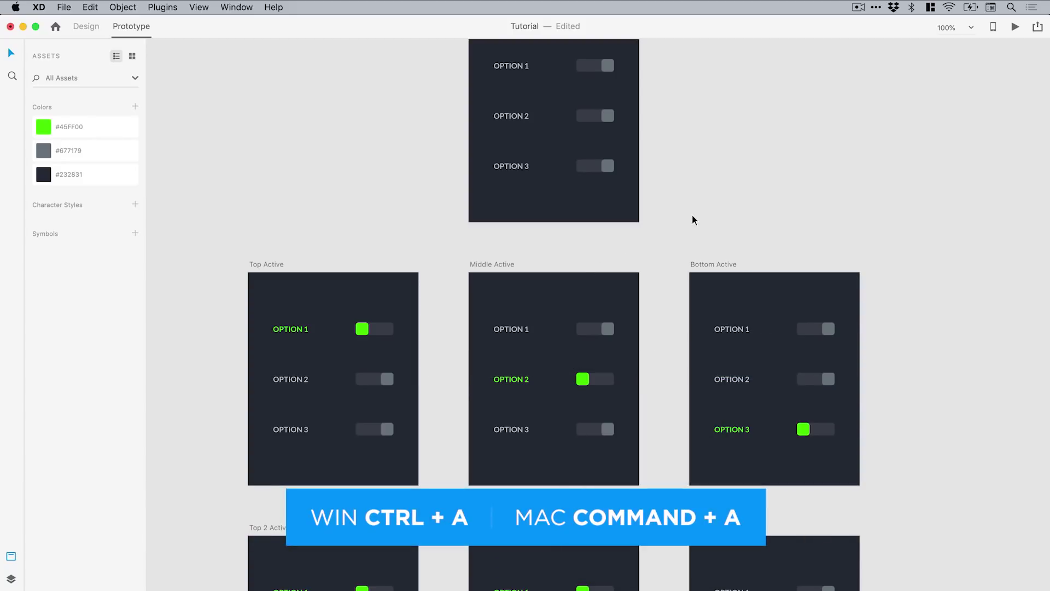
key(super+a)
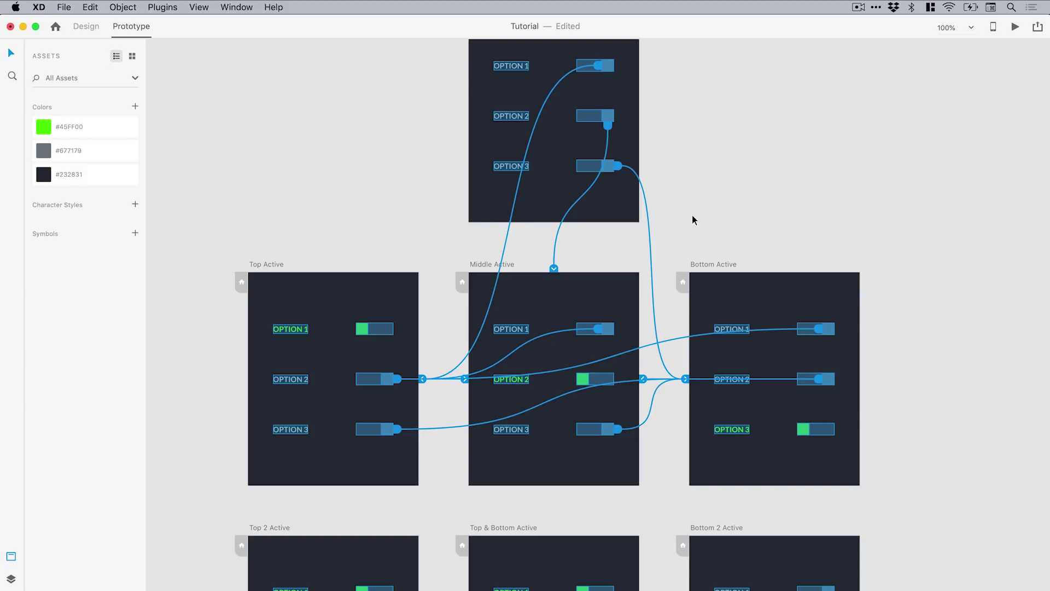
click(692, 219)
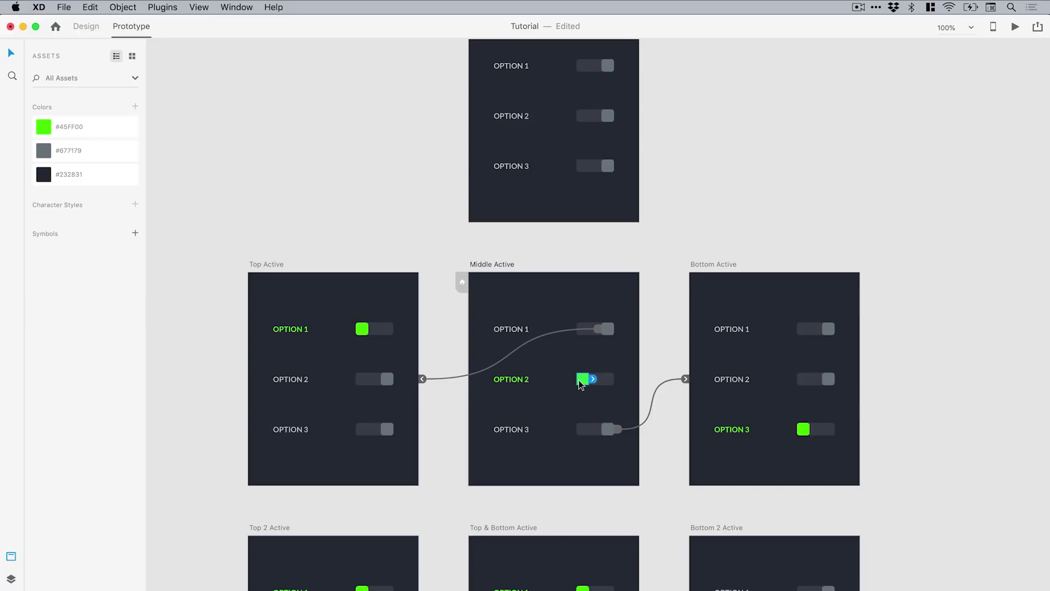
drag(593, 380, 587, 198)
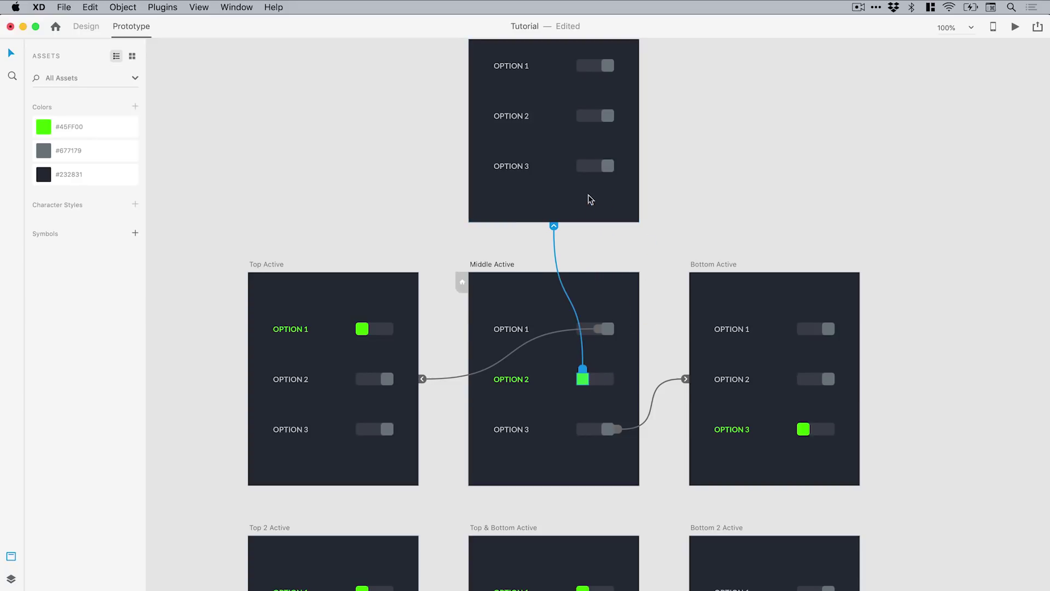
click(366, 334)
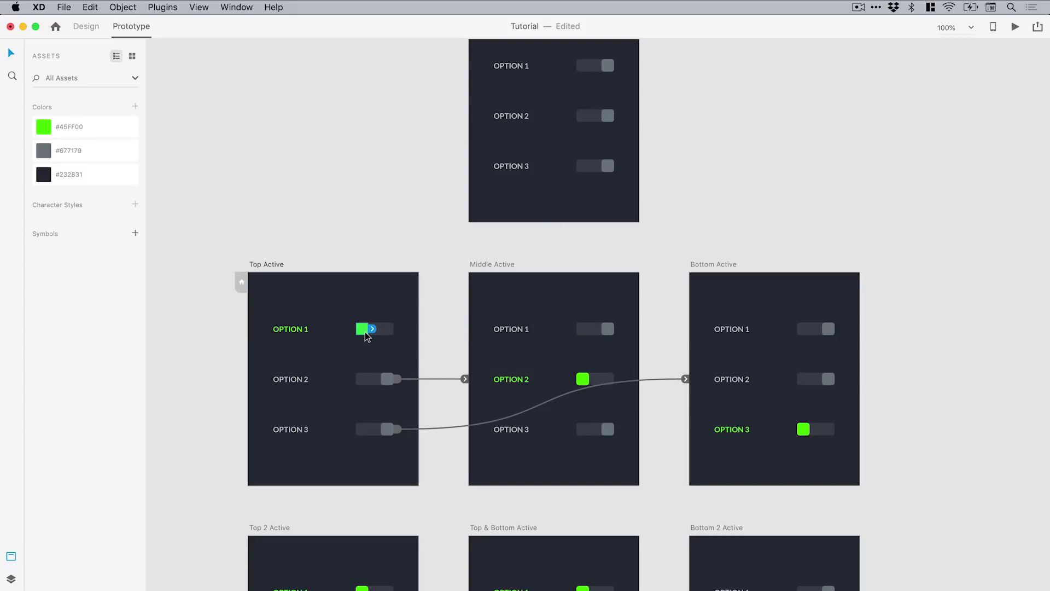
drag(373, 329, 571, 204)
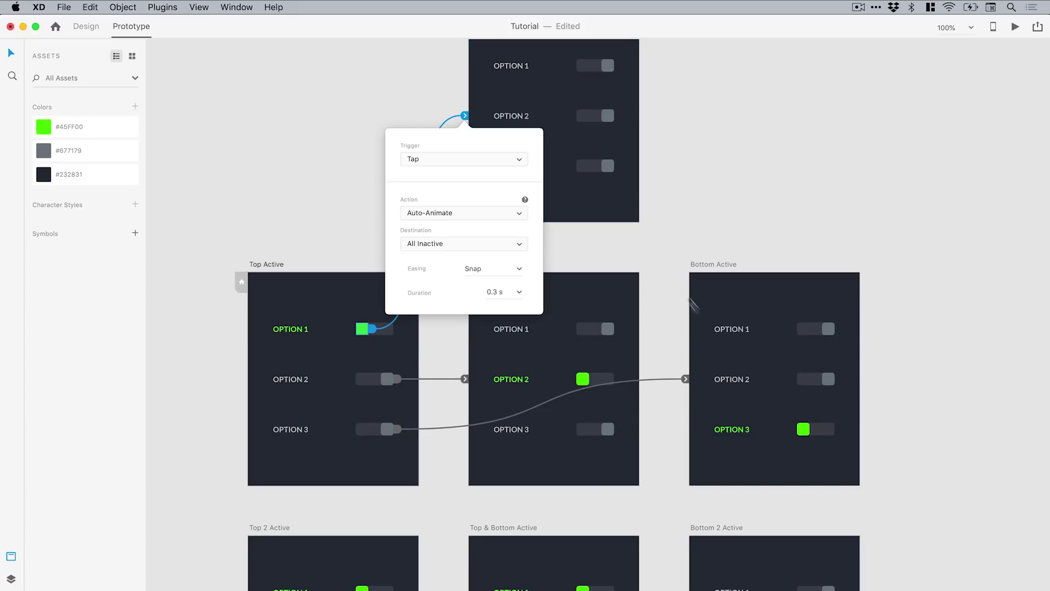
click(803, 429)
drag(814, 429, 600, 207)
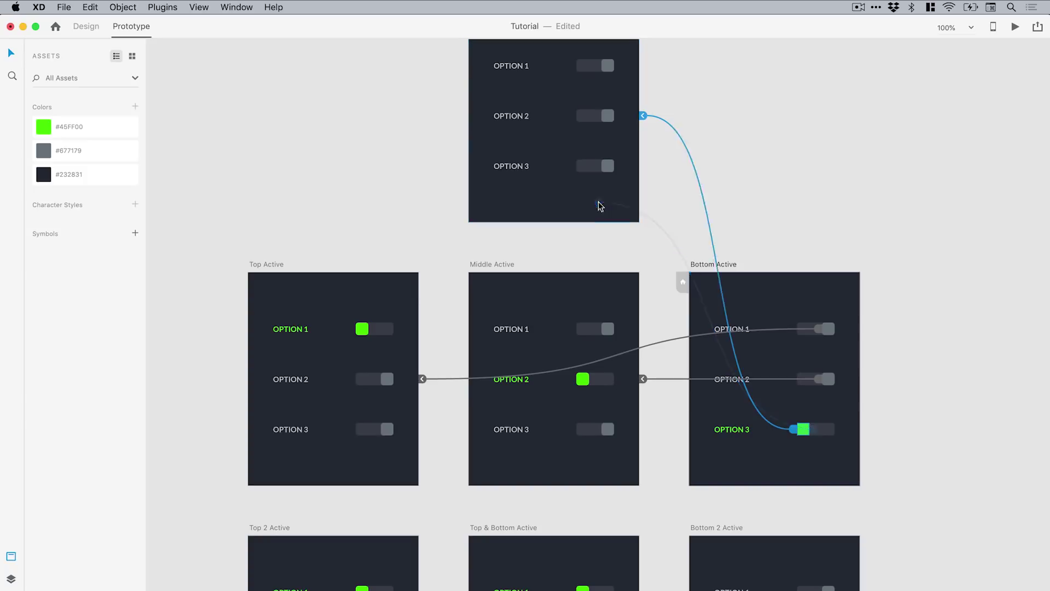
click(800, 176)
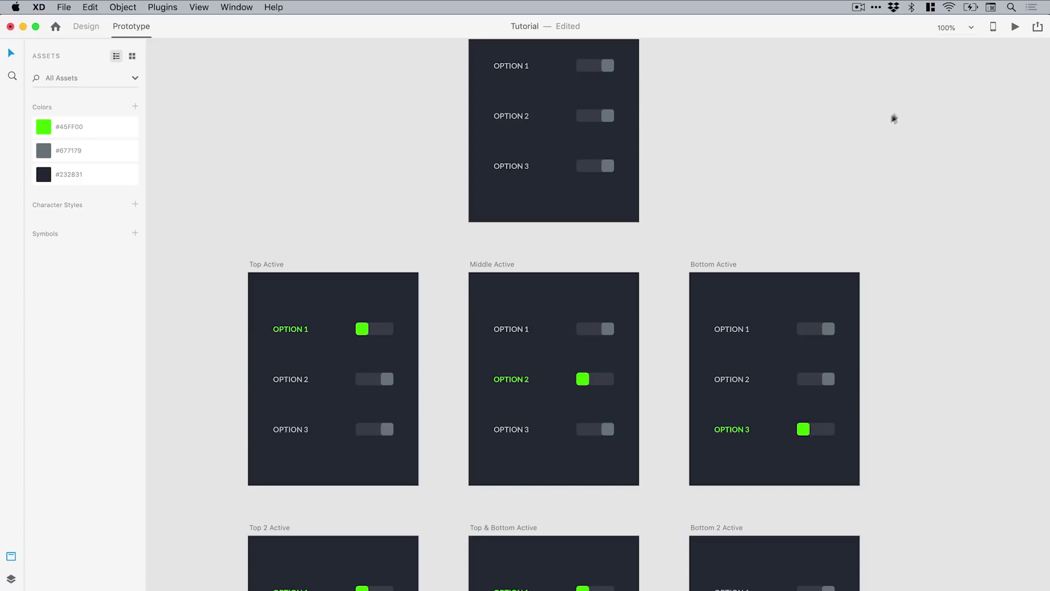
click(1017, 27)
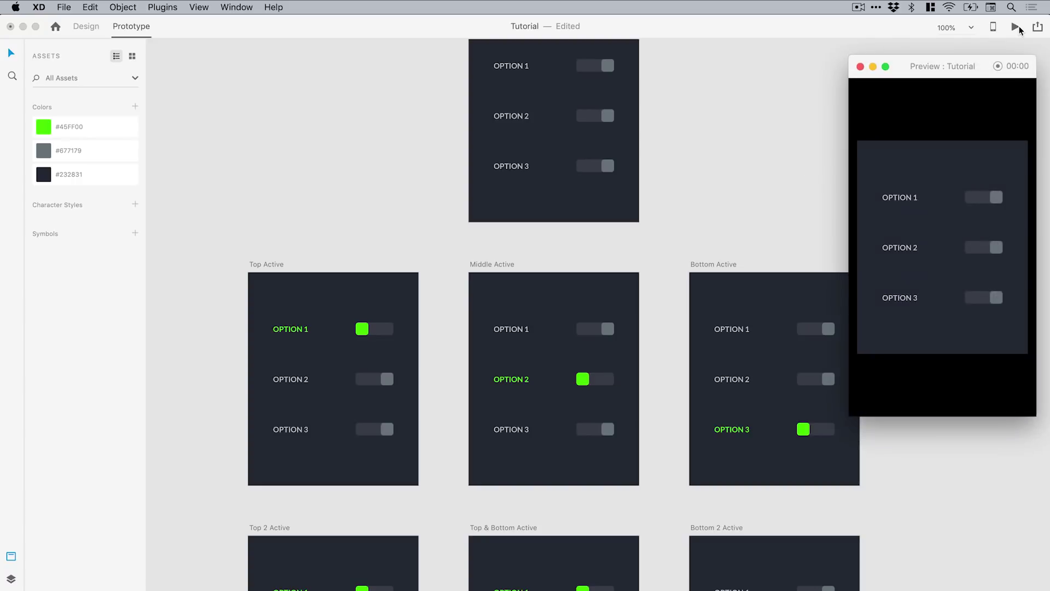
click(996, 203)
click(997, 249)
click(997, 300)
click(998, 250)
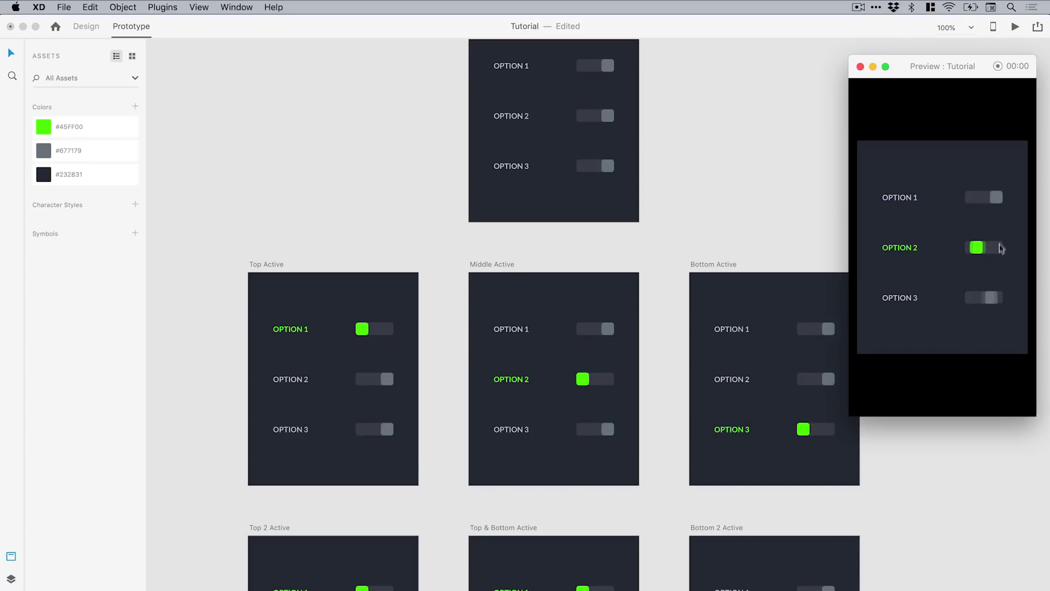
click(1000, 201)
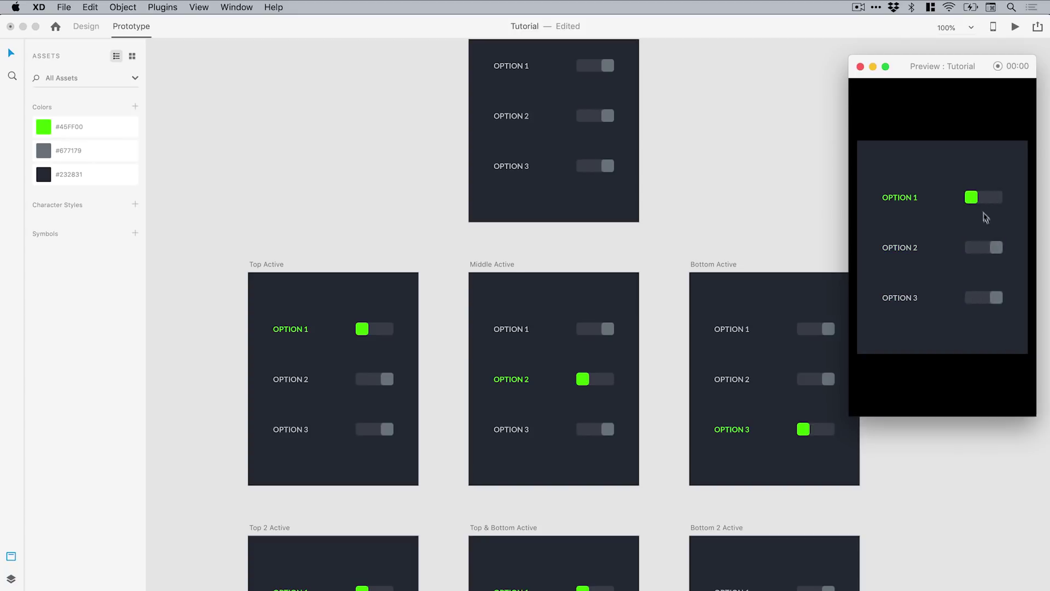
click(996, 247)
click(998, 302)
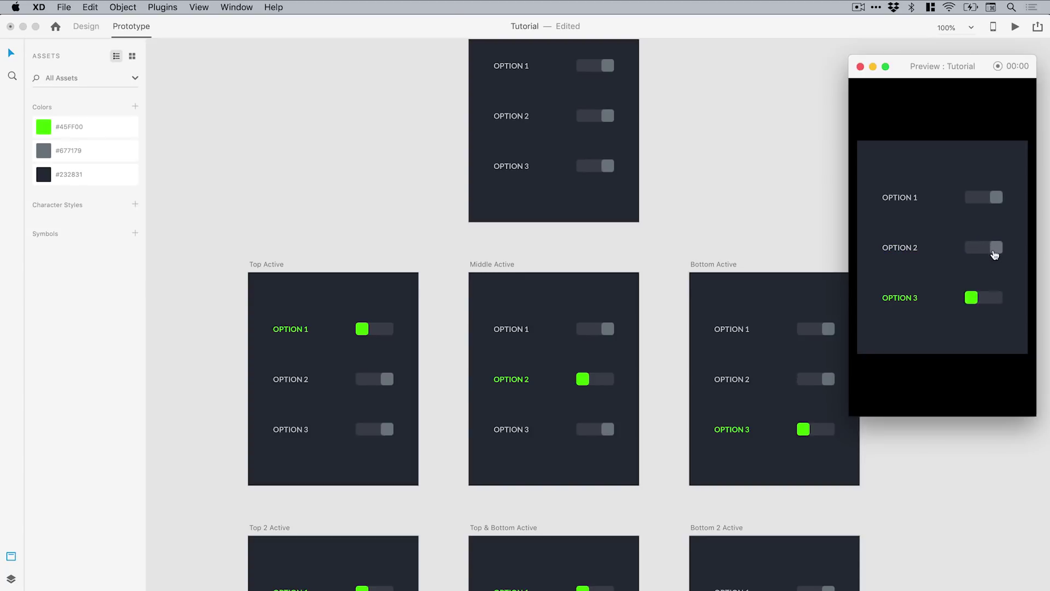
click(977, 299)
click(996, 300)
click(976, 301)
click(996, 247)
click(997, 202)
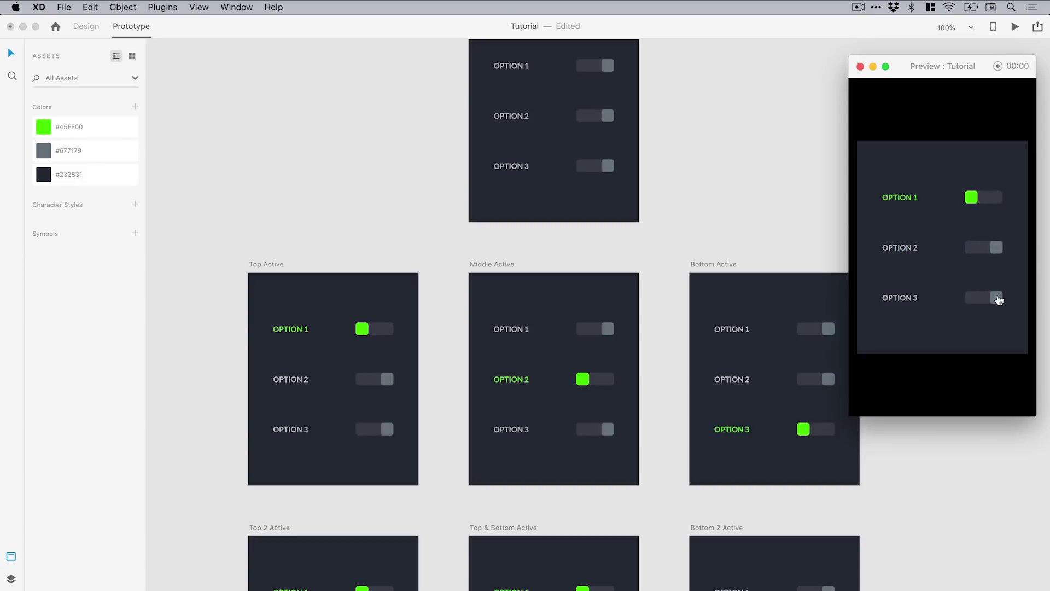
click(998, 299)
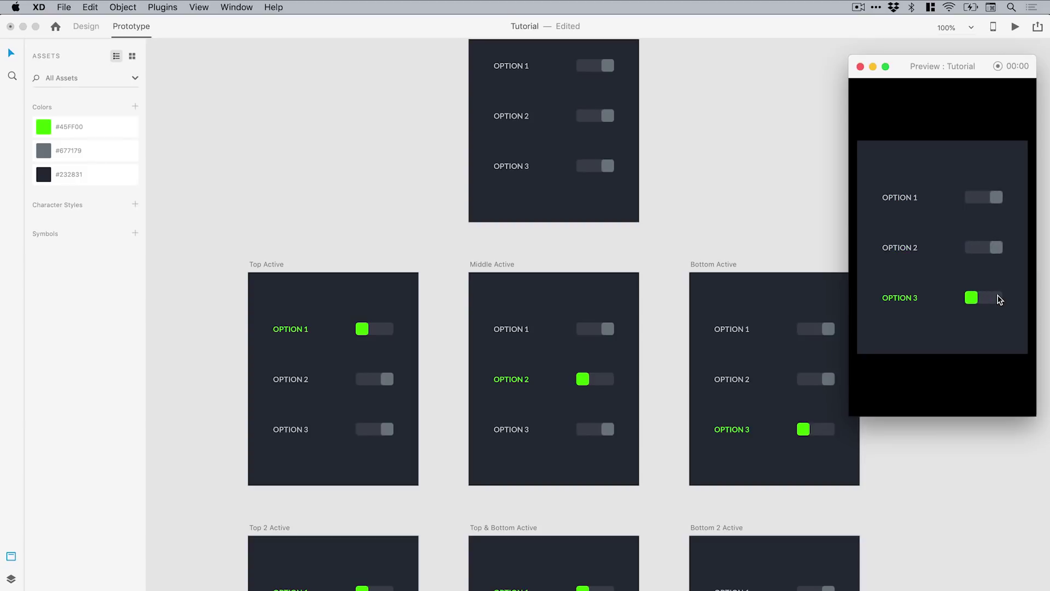
click(860, 67)
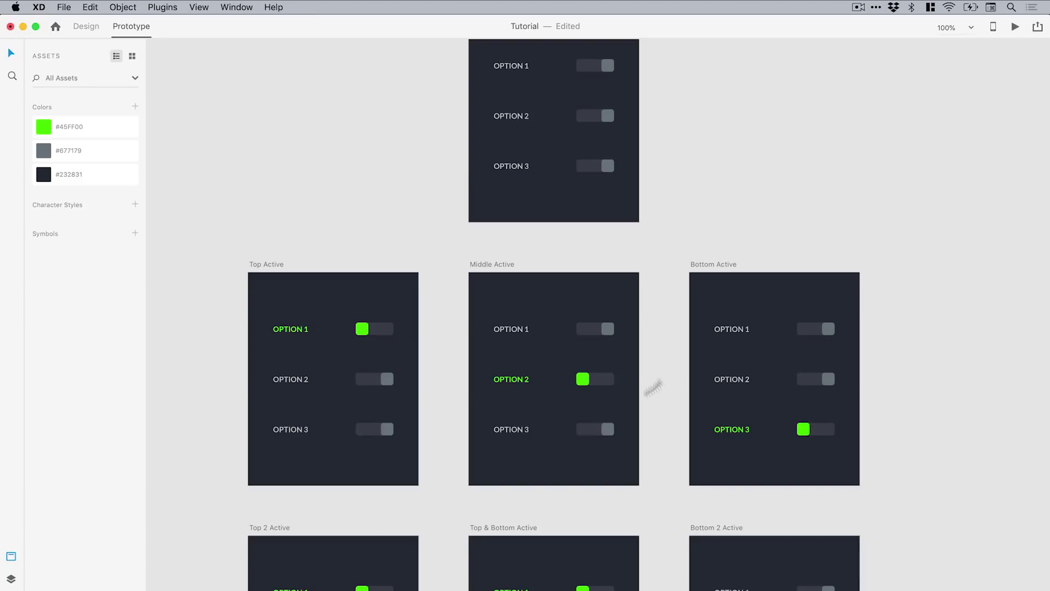
Scroll down to the Top 2, Top & Bottom and Bottom 2 Active artboards, then pan back up
scroll(657, 408, down, 8)
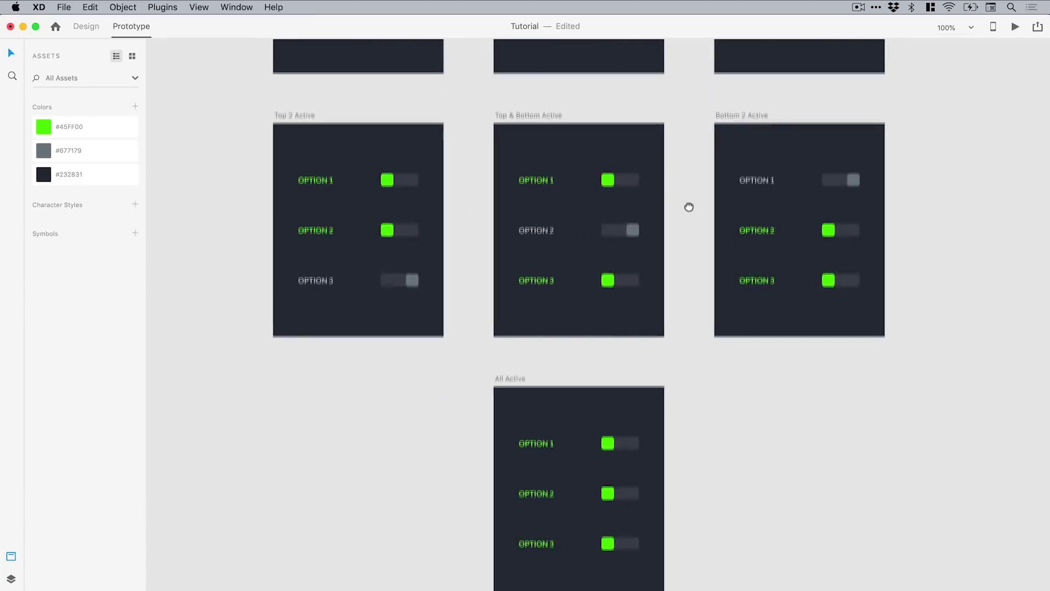
drag(689, 206, 687, 143)
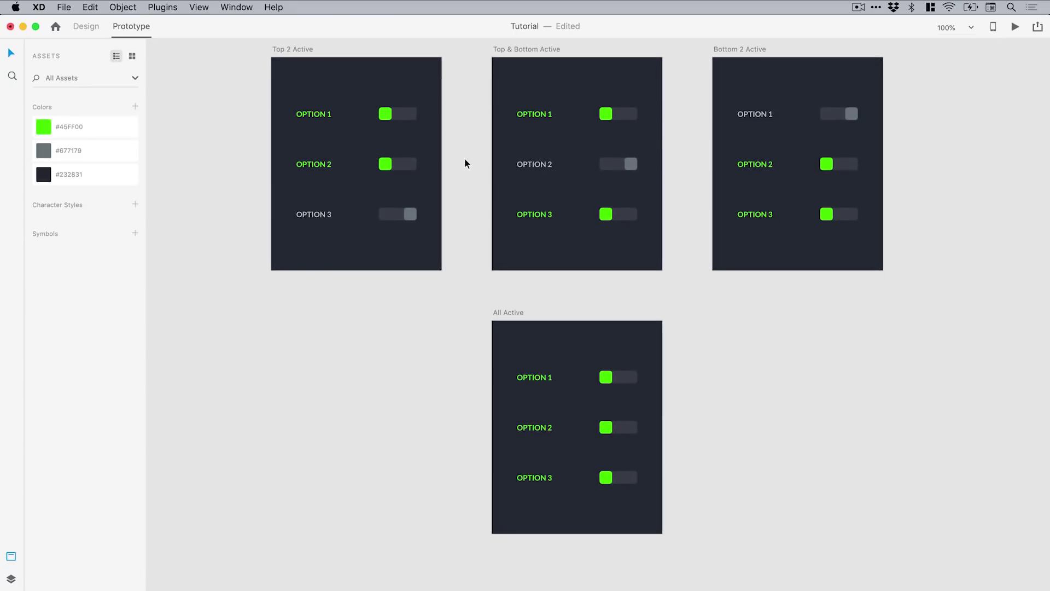
drag(465, 160, 453, 375)
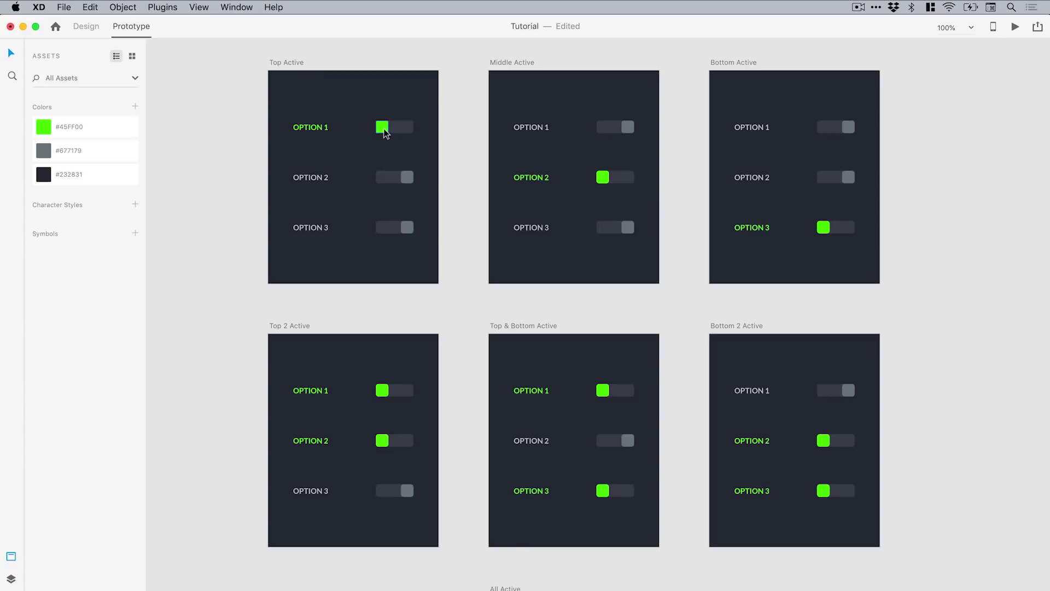
Redirect Top Active's Option 2 link from Middle Active to the Top 2 Active artboard
click(408, 178)
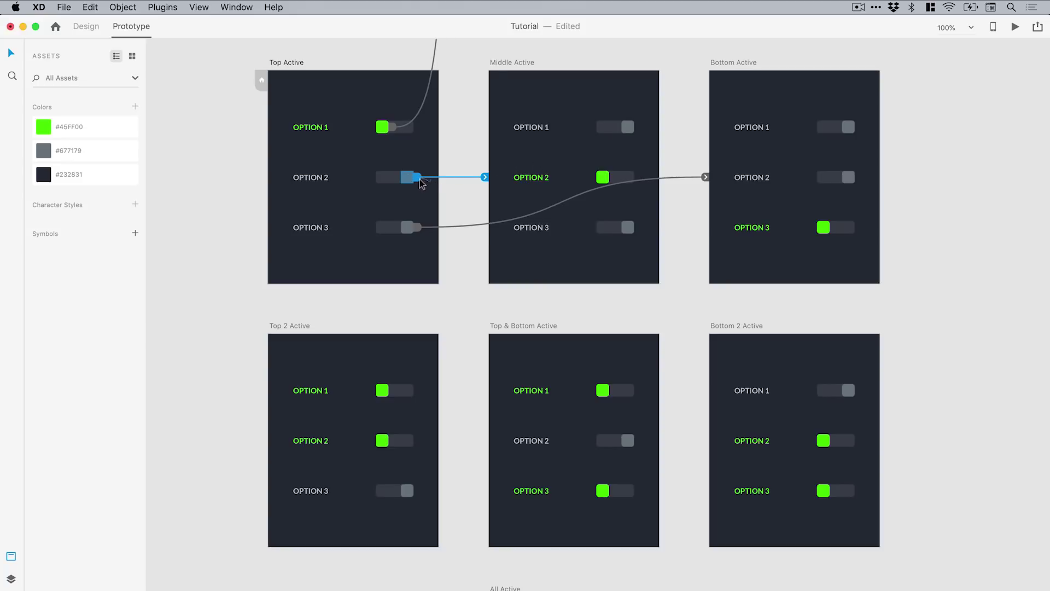
drag(421, 182, 342, 355)
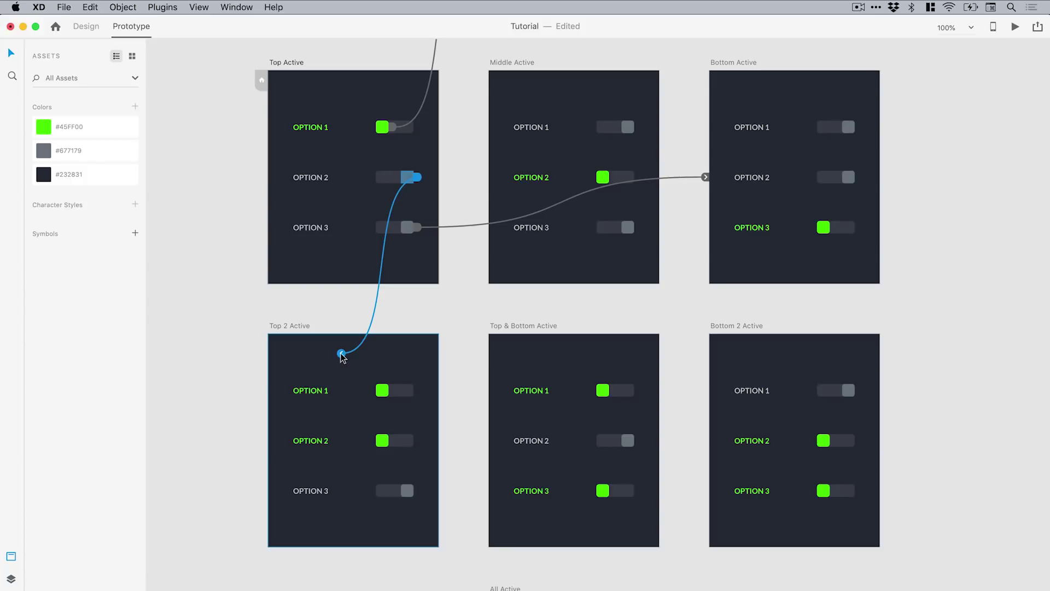
drag(342, 357, 342, 357)
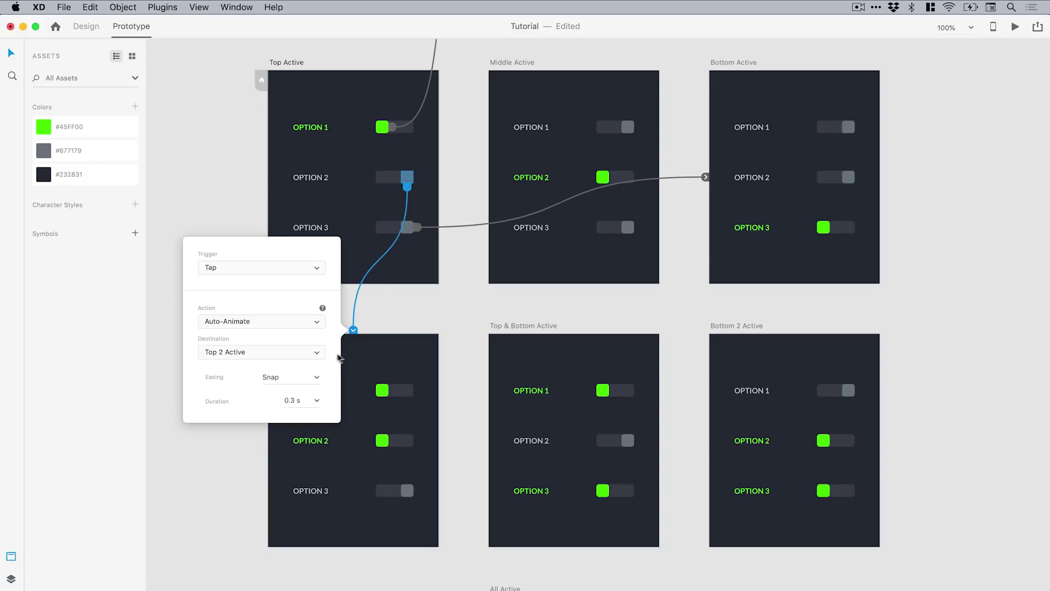
click(1026, 82)
In preview, turn on Option 1 then Option 2, confirming the Top 2 Active state, then close
click(1016, 27)
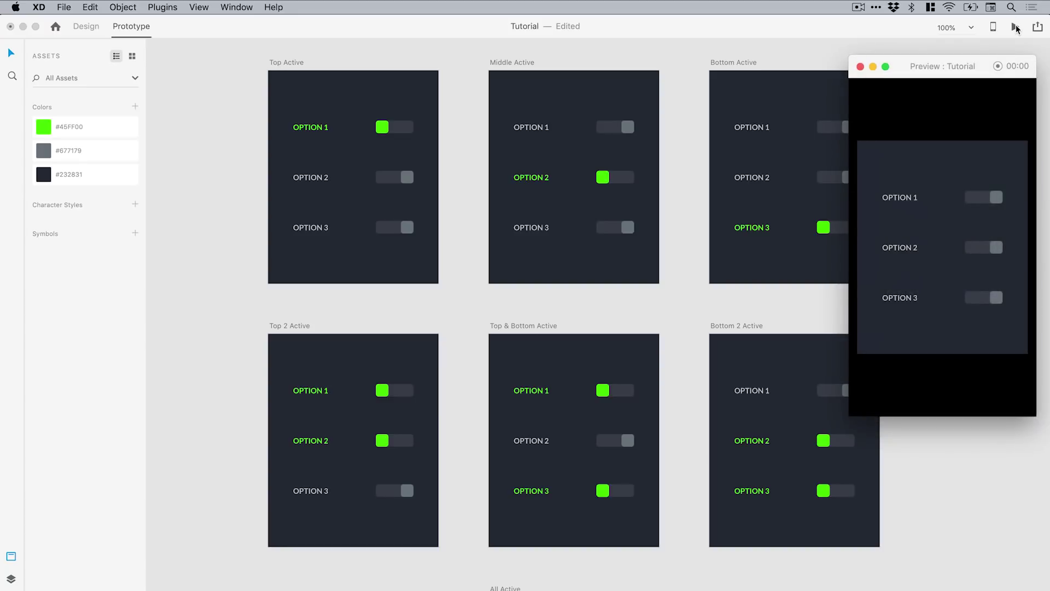
click(998, 199)
click(998, 249)
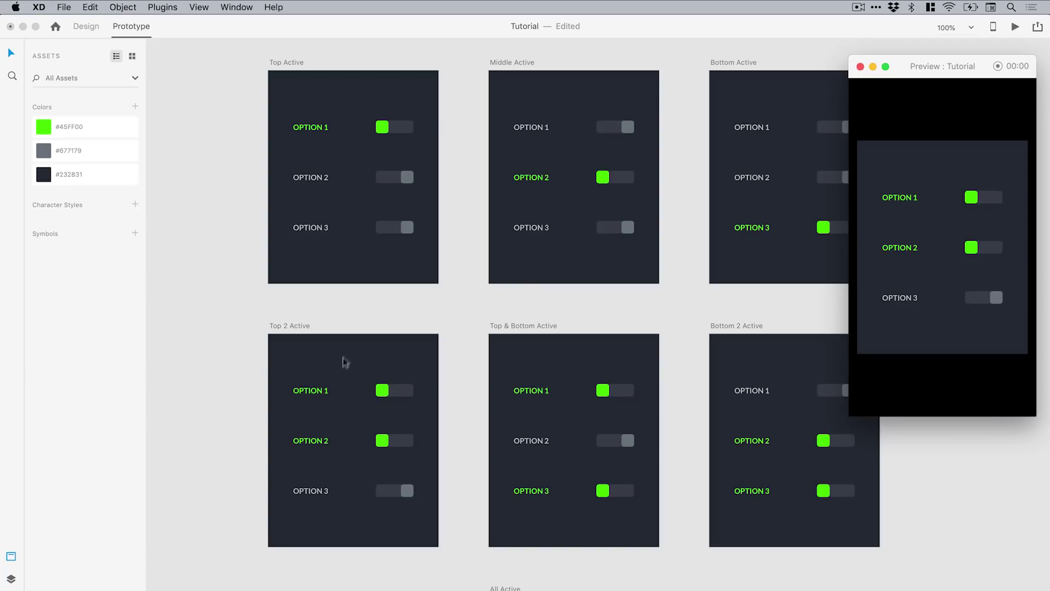
click(860, 68)
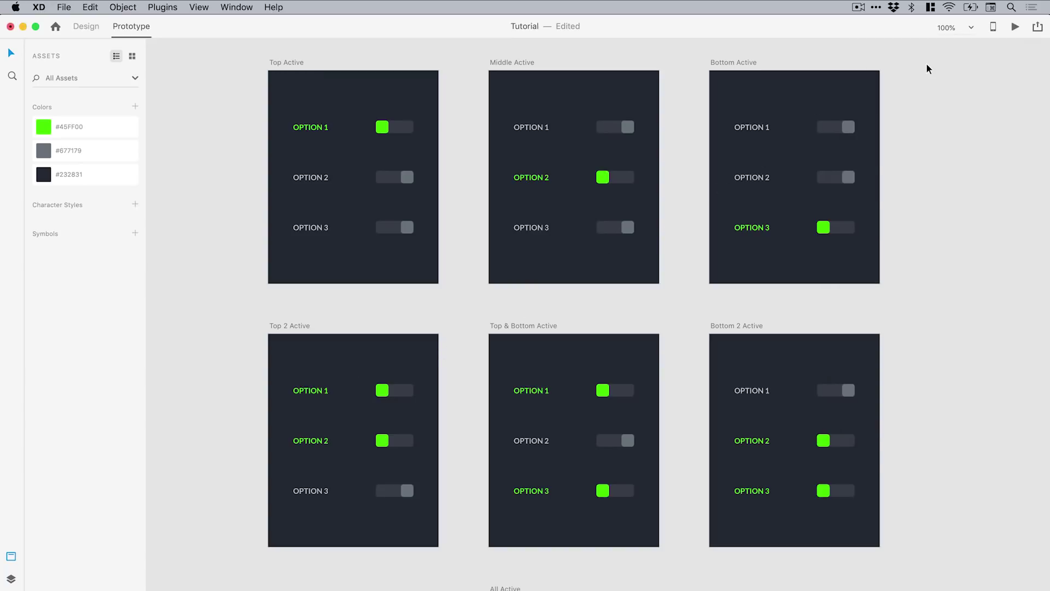